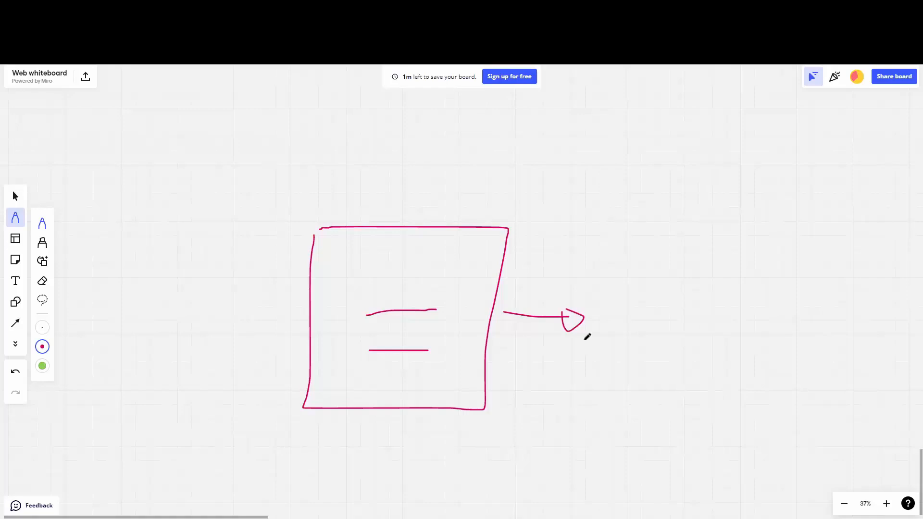
# Step: Sketch a second red page box beyond the arrow, with two text lines near its top and a small button rectangle below
pyautogui.moveTo(627, 223)
pyautogui.mouseDown()
pyautogui.moveTo(629, 414)
pyautogui.moveTo(799, 409)
pyautogui.moveTo(779, 208)
pyautogui.moveTo(636, 221)
pyautogui.mouseUp()
pyautogui.moveTo(663, 263); pyautogui.dragTo(706, 256)
pyautogui.moveTo(669, 282); pyautogui.dragTo(727, 282)
pyautogui.moveTo(690, 361)
pyautogui.mouseDown()
pyautogui.moveTo(703, 382)
pyautogui.moveTo(749, 358)
pyautogui.moveTo(692, 364)
pyautogui.mouseUp()
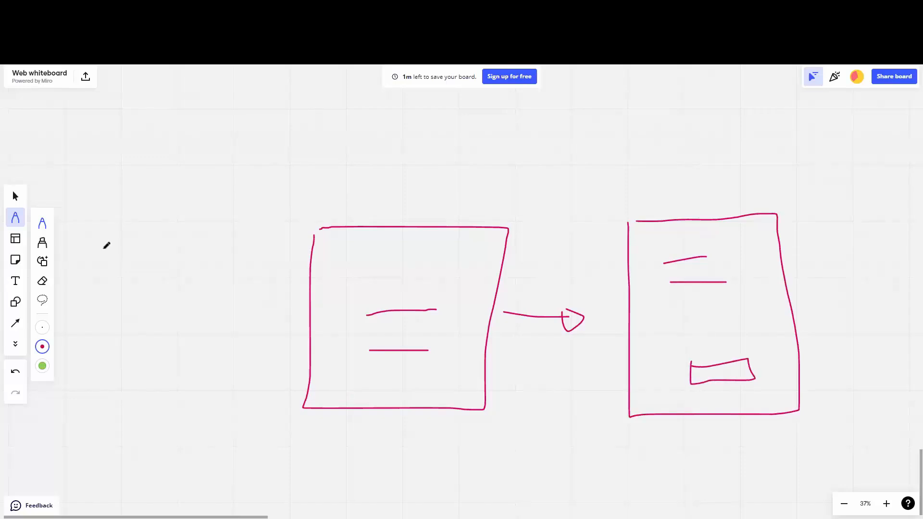
# Step: Draw a green arrow from the second page sketch to a green box containing a dollar sign
pyautogui.click(16, 196)
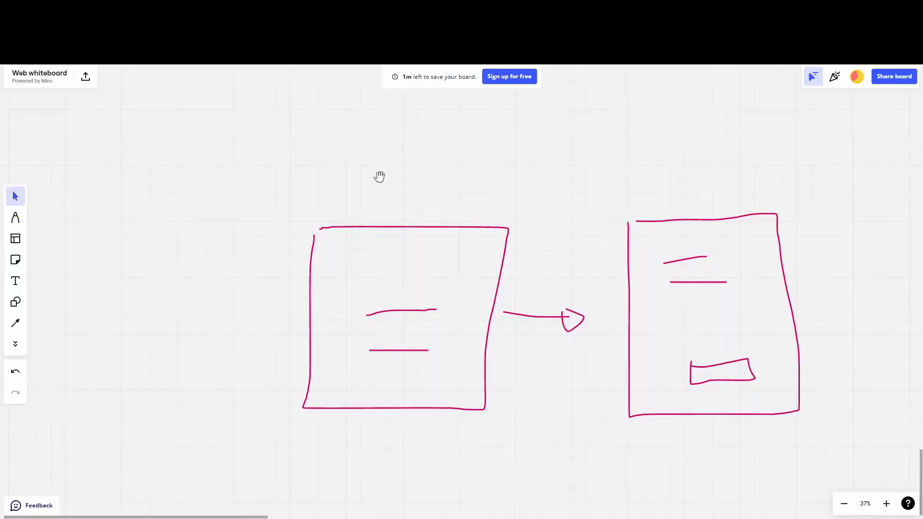
pyautogui.moveTo(379, 177); pyautogui.dragTo(212, 176)
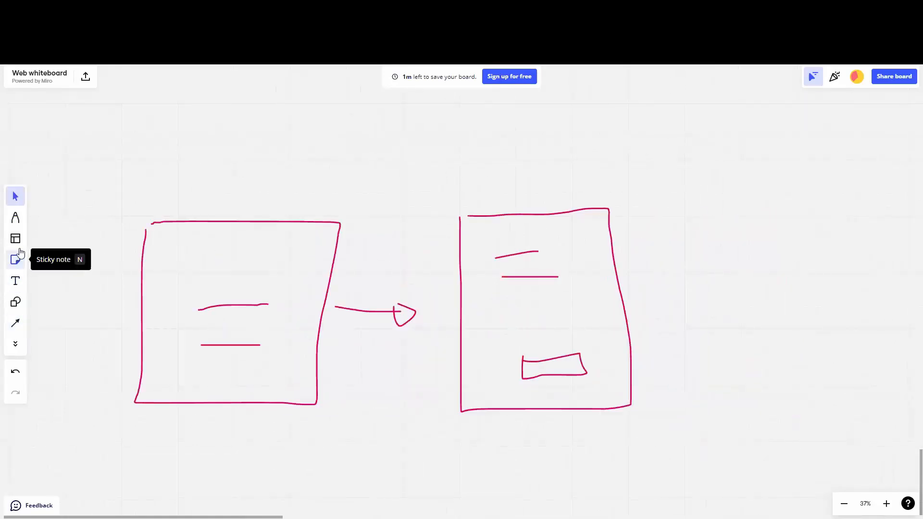
pyautogui.click(15, 218)
pyautogui.click(42, 366)
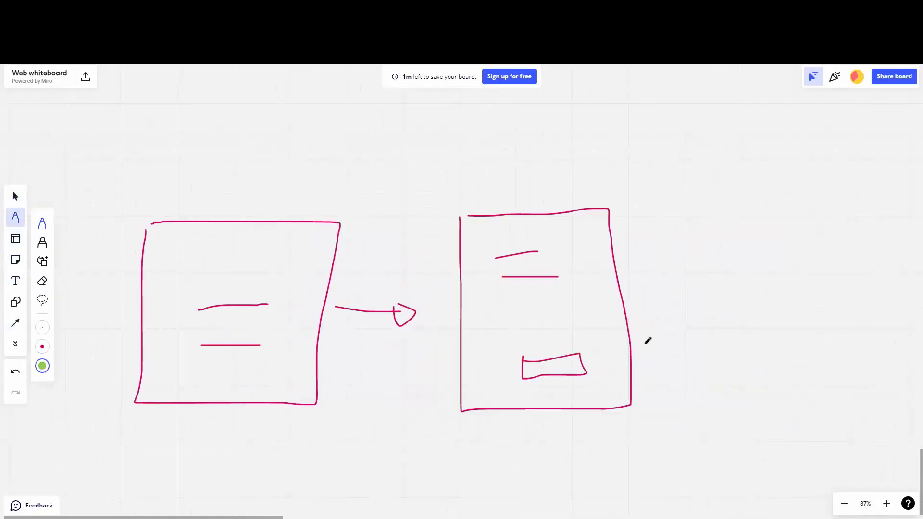
pyautogui.moveTo(648, 304)
pyautogui.mouseDown()
pyautogui.moveTo(714, 295)
pyautogui.moveTo(710, 310)
pyautogui.moveTo(695, 301)
pyautogui.mouseUp()
pyautogui.moveTo(745, 218)
pyautogui.mouseDown()
pyautogui.moveTo(748, 281)
pyautogui.moveTo(806, 401)
pyautogui.moveTo(853, 383)
pyautogui.mouseUp()
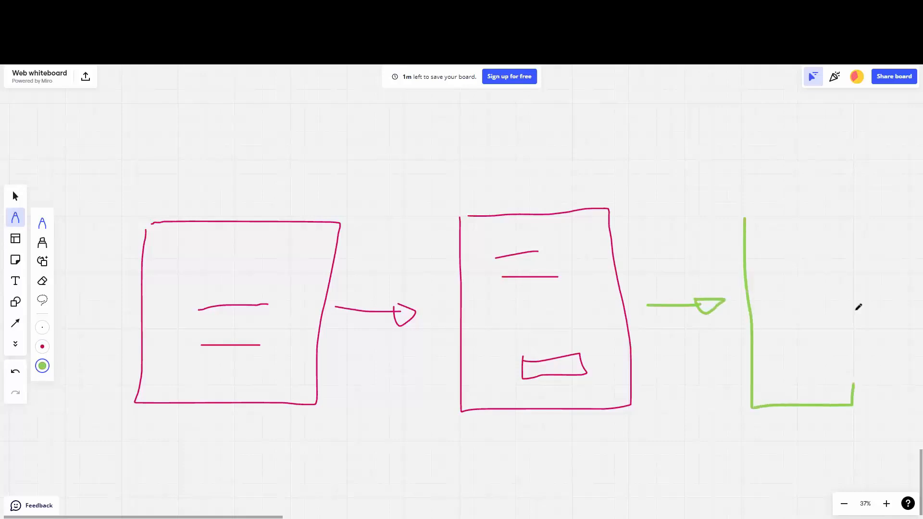
pyautogui.moveTo(858, 307)
pyautogui.mouseDown()
pyautogui.moveTo(802, 208)
pyautogui.moveTo(750, 210)
pyautogui.mouseUp()
pyautogui.moveTo(823, 299)
pyautogui.mouseDown()
pyautogui.moveTo(809, 332)
pyautogui.moveTo(820, 319)
pyautogui.moveTo(819, 333)
pyautogui.mouseUp()
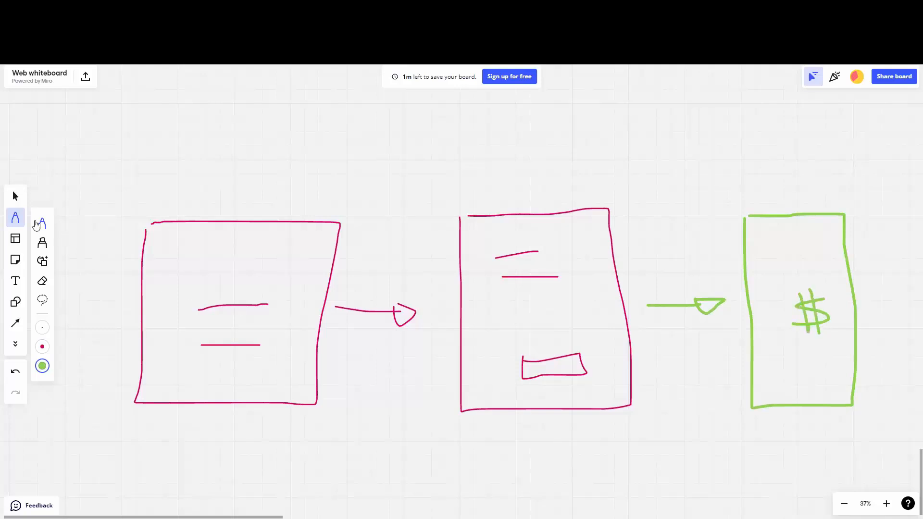
pyautogui.click(15, 196)
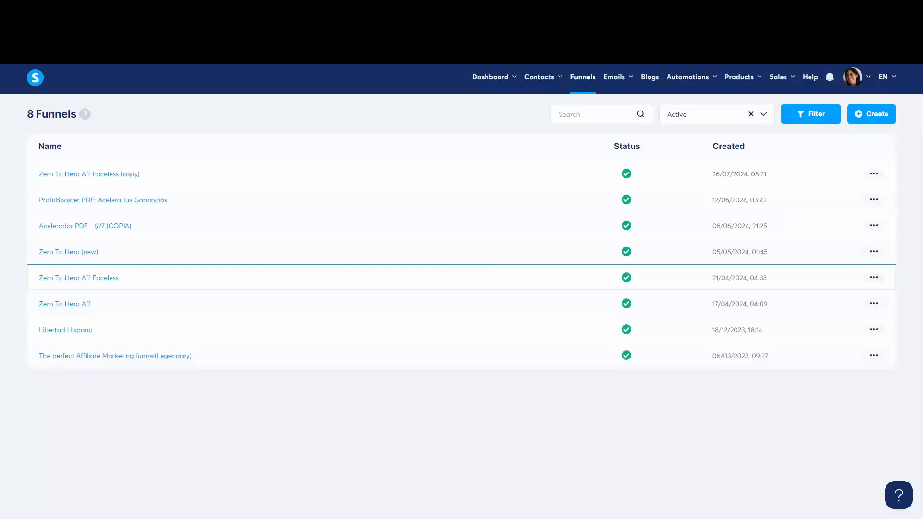
pyautogui.press('Print')
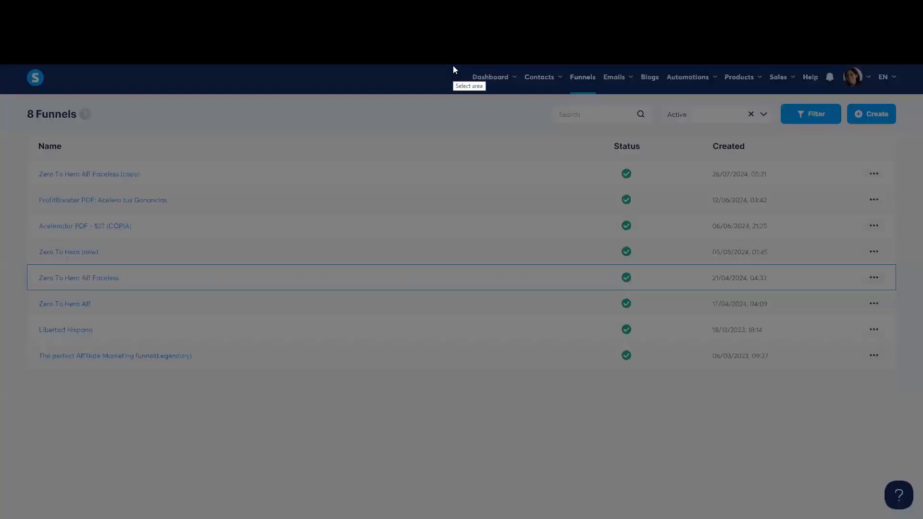
pyautogui.moveTo(453, 65); pyautogui.dragTo(871, 230)
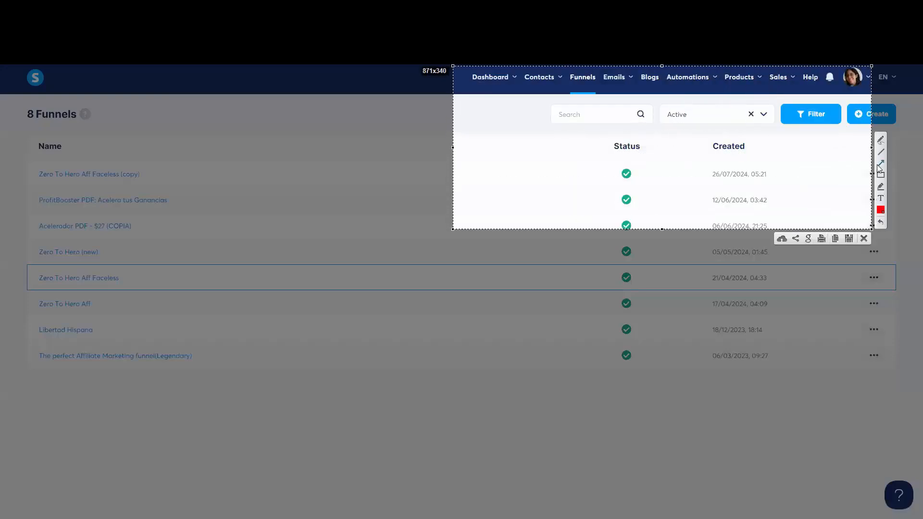
pyautogui.click(881, 164)
pyautogui.moveTo(716, 185)
pyautogui.mouseDown()
pyautogui.moveTo(597, 118)
pyautogui.moveTo(589, 80)
pyautogui.moveTo(826, 96)
pyautogui.moveTo(852, 118)
pyautogui.mouseUp()
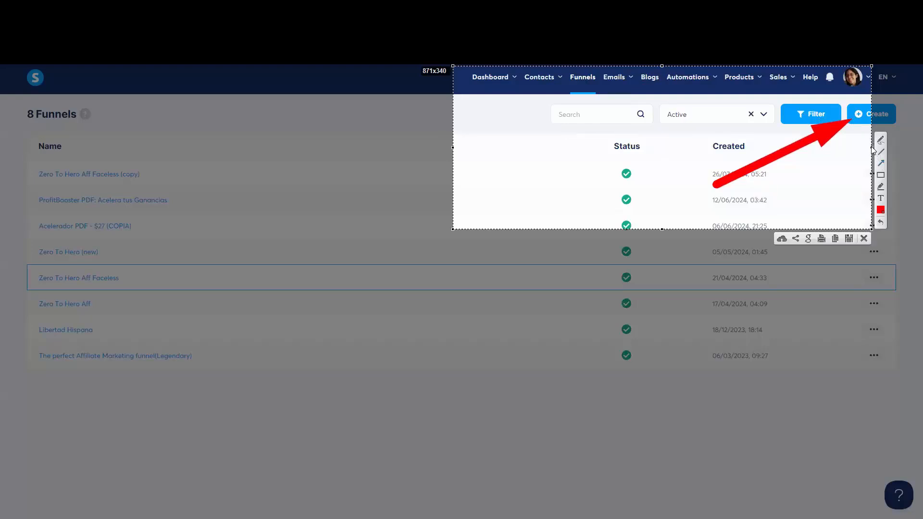
pyautogui.press('Escape')
# Step: Mark the Create button of the funnels list with a red arrow on a screen capture, and discard the capture
pyautogui.press('Print')
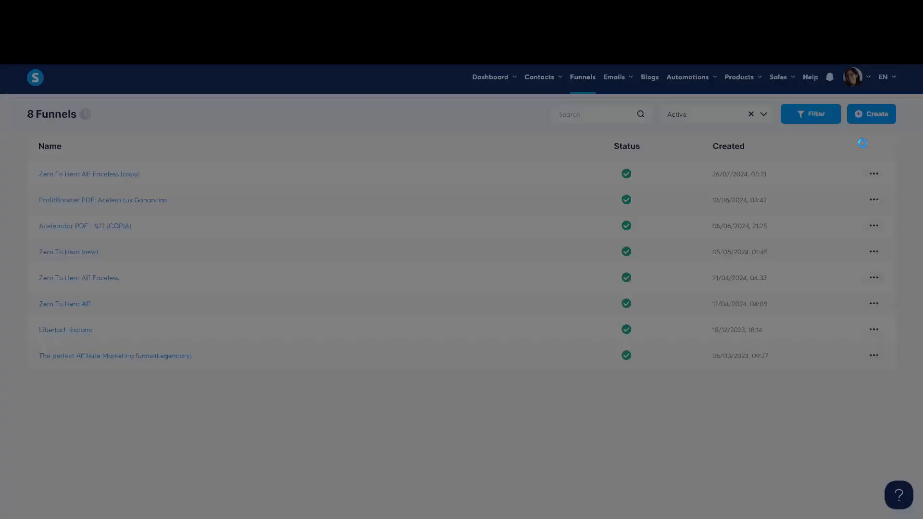
pyautogui.moveTo(560, 65); pyautogui.dragTo(758, 139)
pyautogui.moveTo(886, 164)
pyautogui.mouseDown()
pyautogui.moveTo(908, 181)
pyautogui.moveTo(908, 202)
pyautogui.mouseUp()
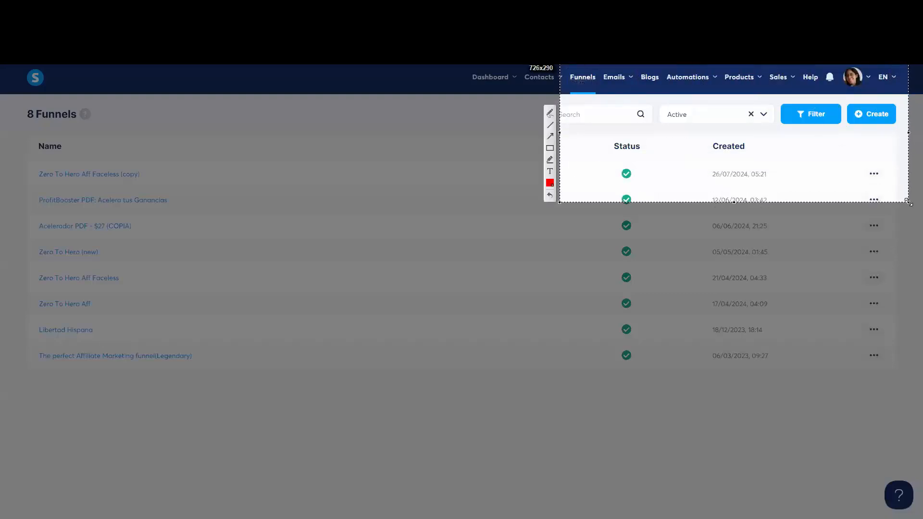
pyautogui.click(550, 136)
pyautogui.moveTo(748, 186); pyautogui.dragTo(864, 129)
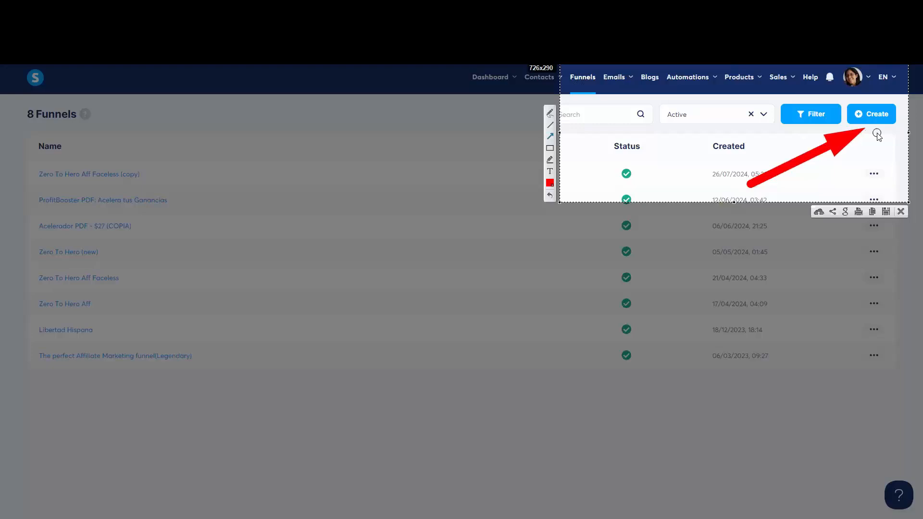
pyautogui.press('Escape')
# Step: Open the form for creating a new funnel
pyautogui.click(869, 113)
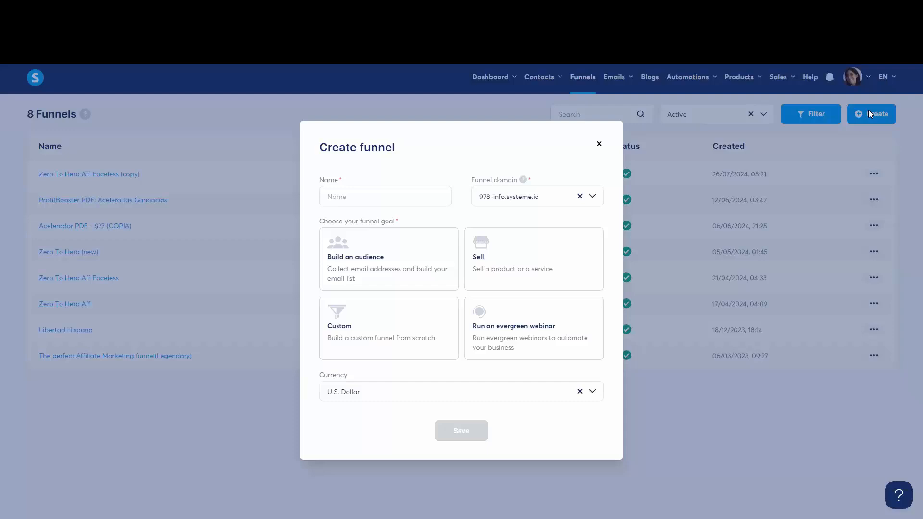
# Step: Mark the Build an audience goal with a red arrow on a screen capture, and discard the capture
pyautogui.press('Print')
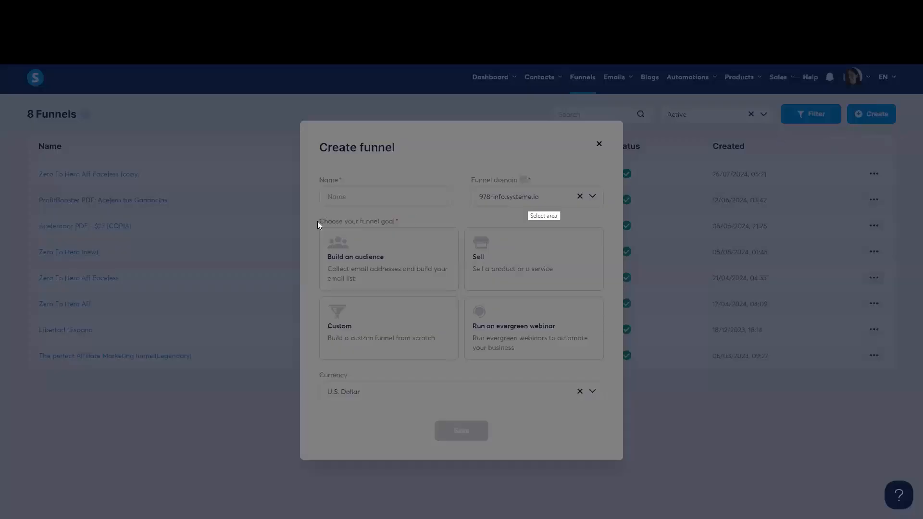
pyautogui.moveTo(294, 176); pyautogui.dragTo(548, 330)
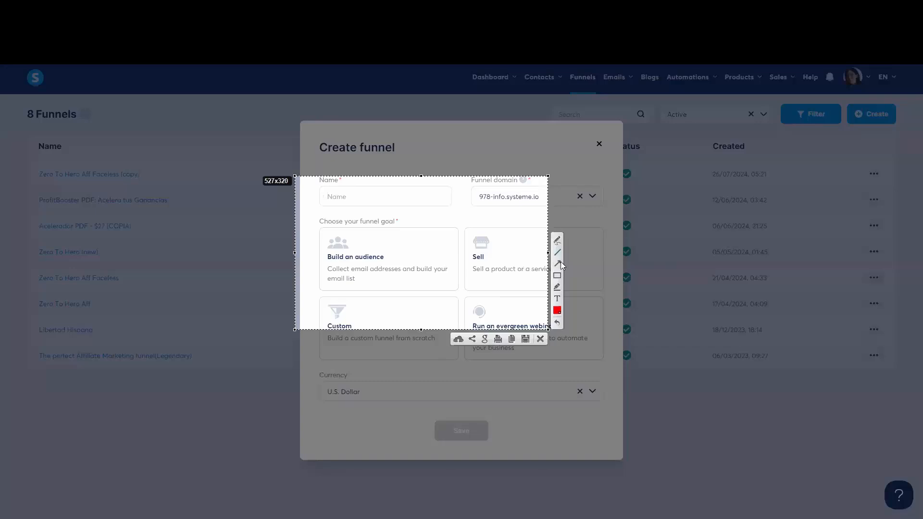
pyautogui.moveTo(511, 217); pyautogui.dragTo(380, 249)
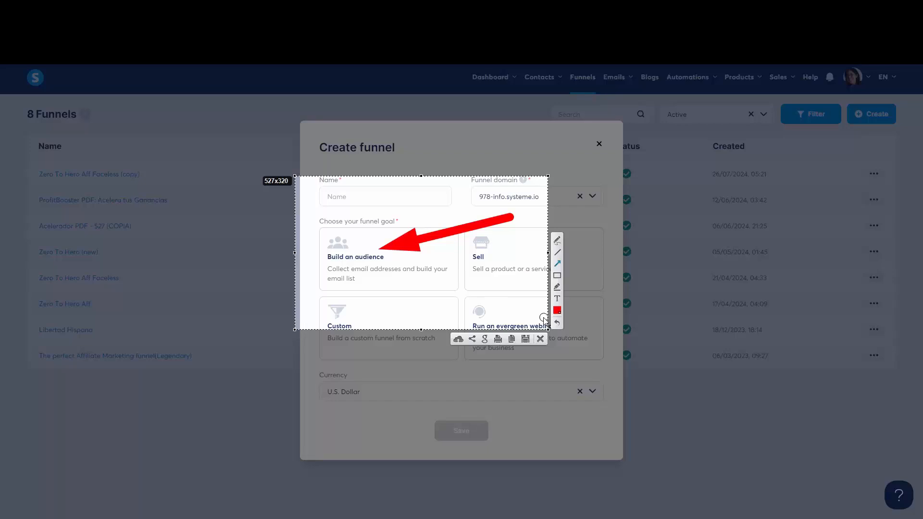
pyautogui.click(540, 339)
# Step: Create a funnel named "YT Tutorial" with the Build an audience goal and open it from the funnels list
pyautogui.click(387, 193)
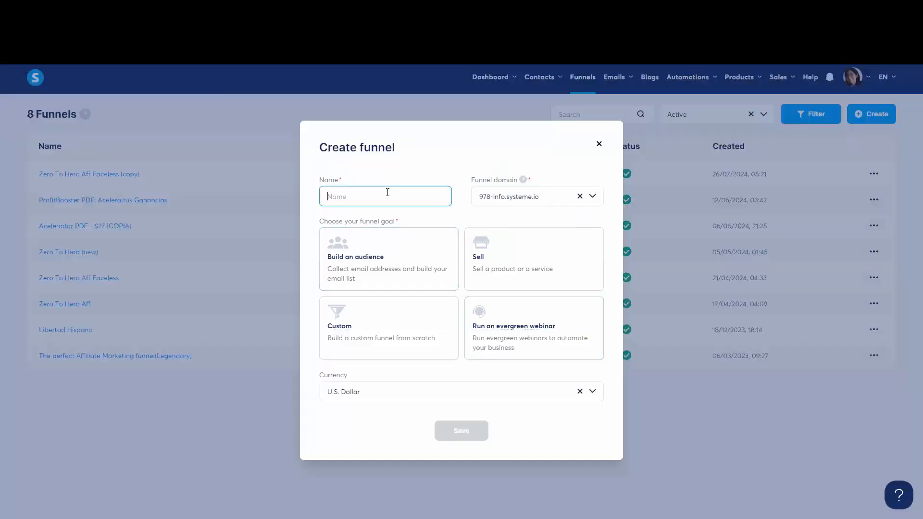
pyautogui.write('YT Tutorial')
pyautogui.click(401, 272)
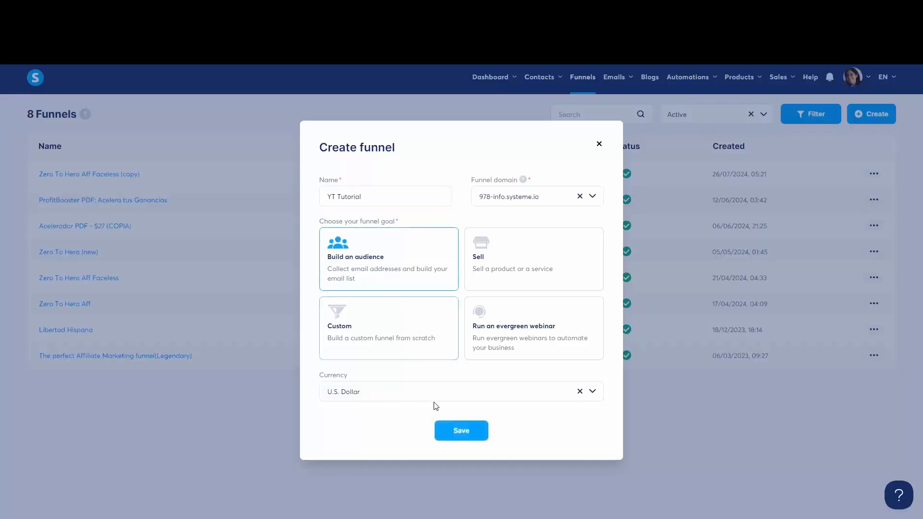
pyautogui.click(457, 431)
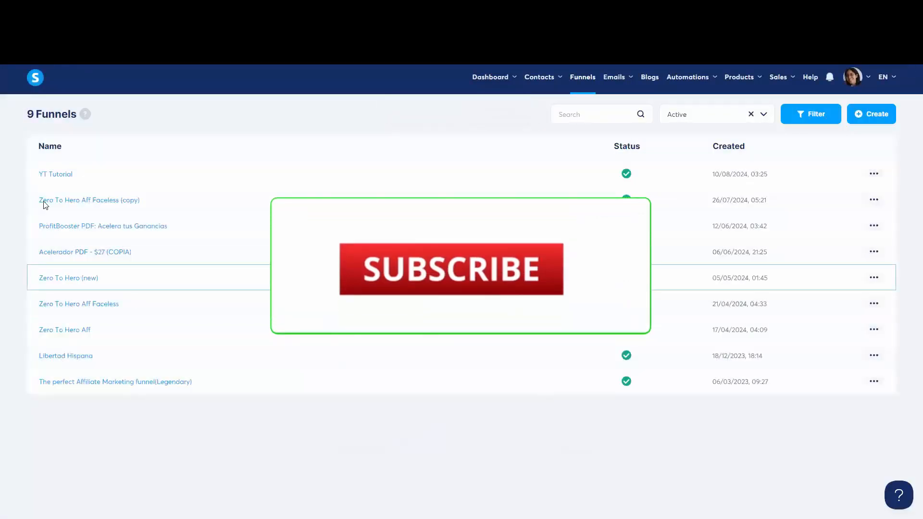
pyautogui.click(50, 176)
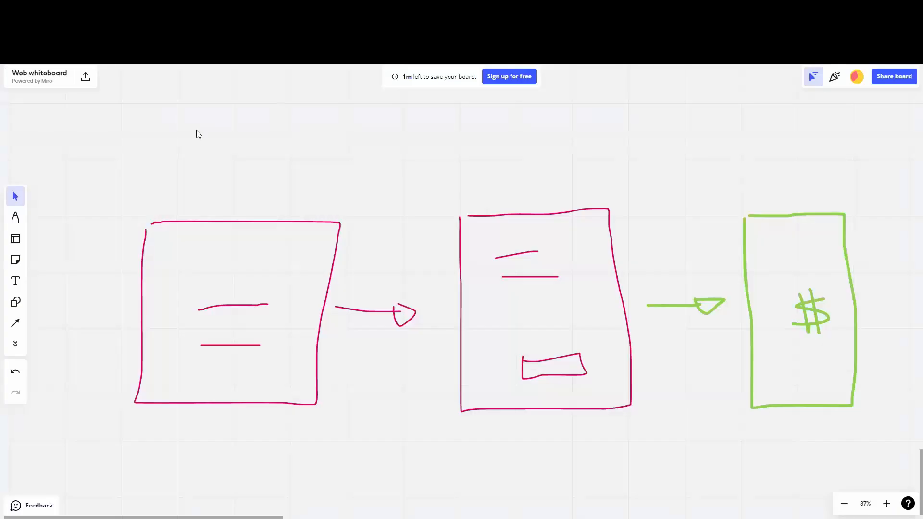
# Step: Draw green arrows pointing down at the first and second page sketches, and undo them
pyautogui.click(15, 219)
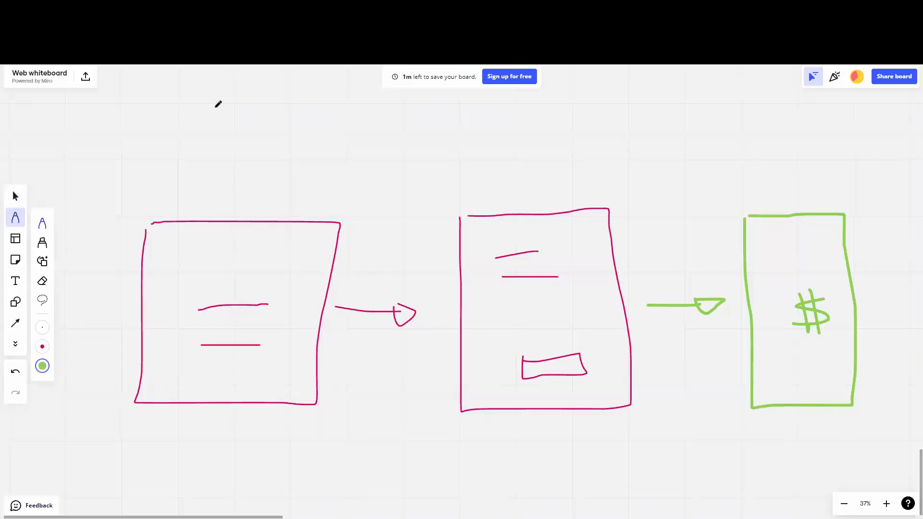
pyautogui.moveTo(215, 106)
pyautogui.mouseDown()
pyautogui.moveTo(222, 198)
pyautogui.moveTo(231, 200)
pyautogui.moveTo(236, 183)
pyautogui.mouseUp()
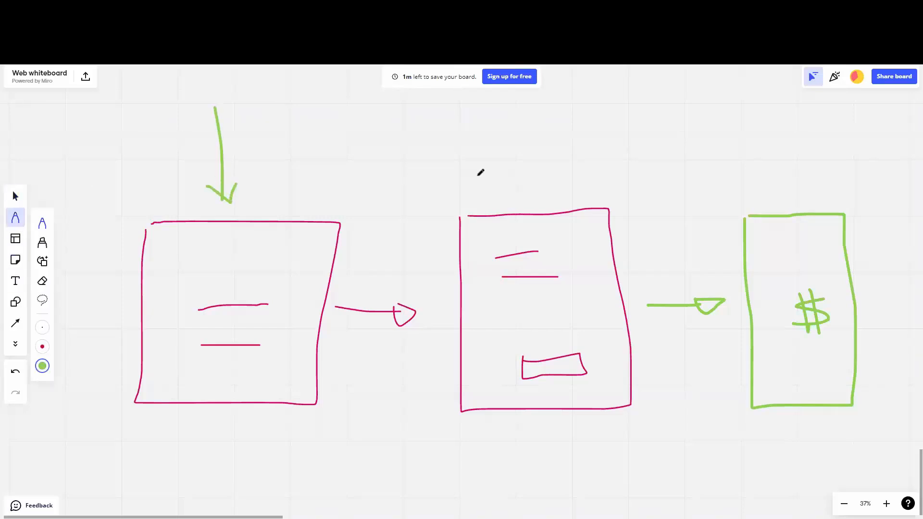
pyautogui.moveTo(517, 118)
pyautogui.mouseDown()
pyautogui.moveTo(531, 195)
pyautogui.moveTo(538, 177)
pyautogui.mouseUp()
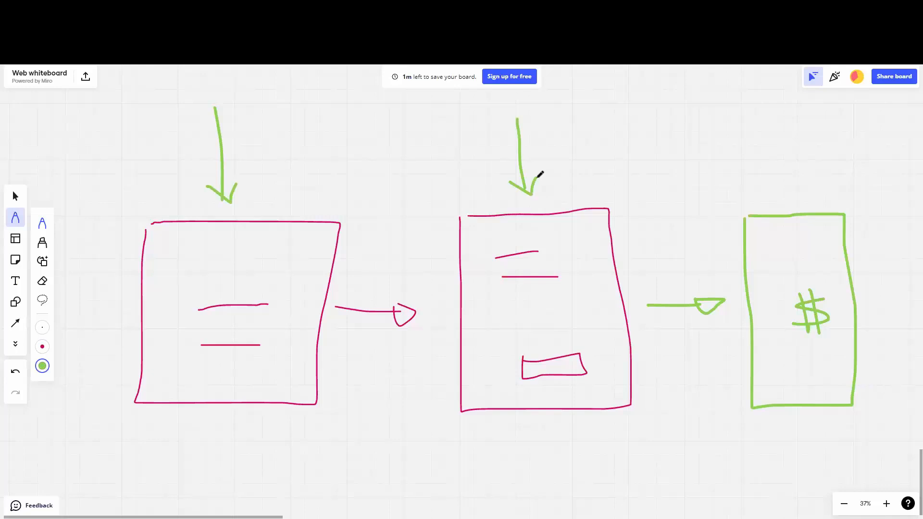
pyautogui.hotkey('ctrl', 'z')
pyautogui.hotkey('ctrl', 'z')
pyautogui.hotkey('ctrl', 'z')
pyautogui.hotkey('ctrl', 'z')
pyautogui.hotkey('ctrl', 'z')
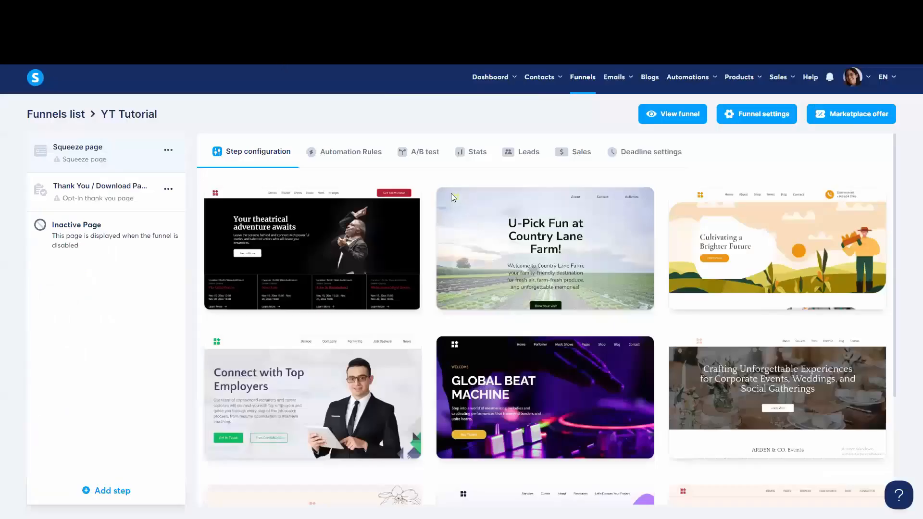
# Step: Show 30 squeeze page templates per page and look through the first page of designs
pyautogui.moveTo(596, 308)
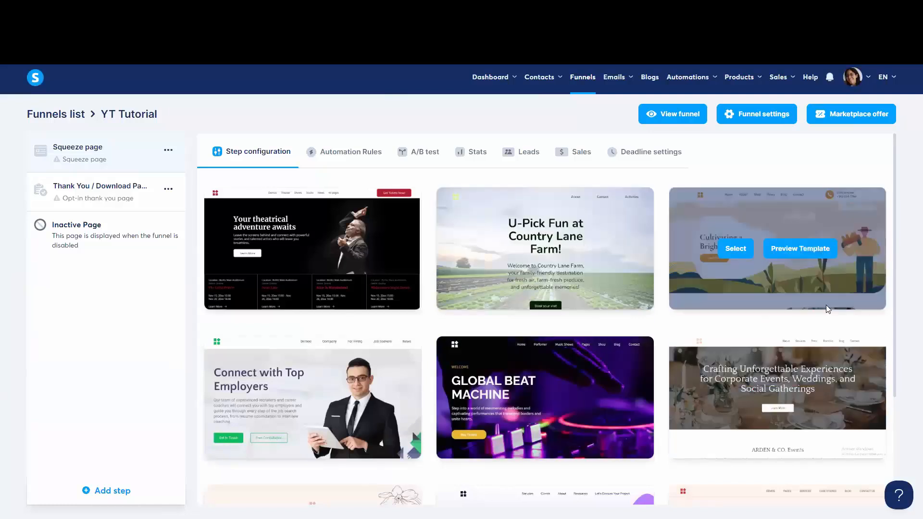
pyautogui.scroll(-3, 825, 305)
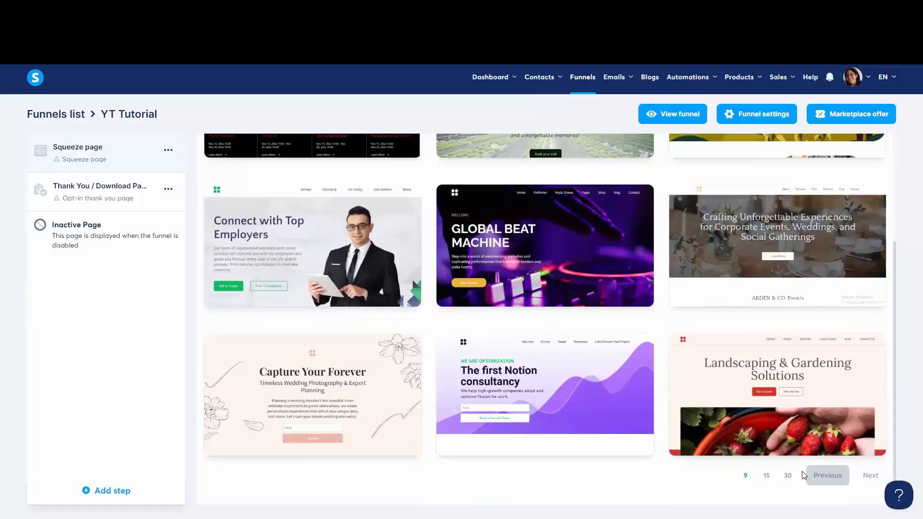
pyautogui.click(790, 476)
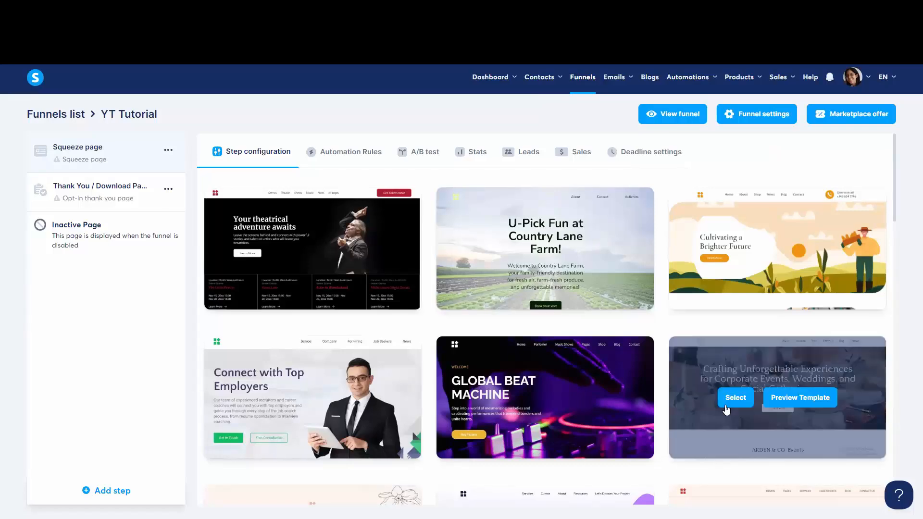
pyautogui.scroll(-6, 709, 398)
pyautogui.scroll(-7, 586, 357)
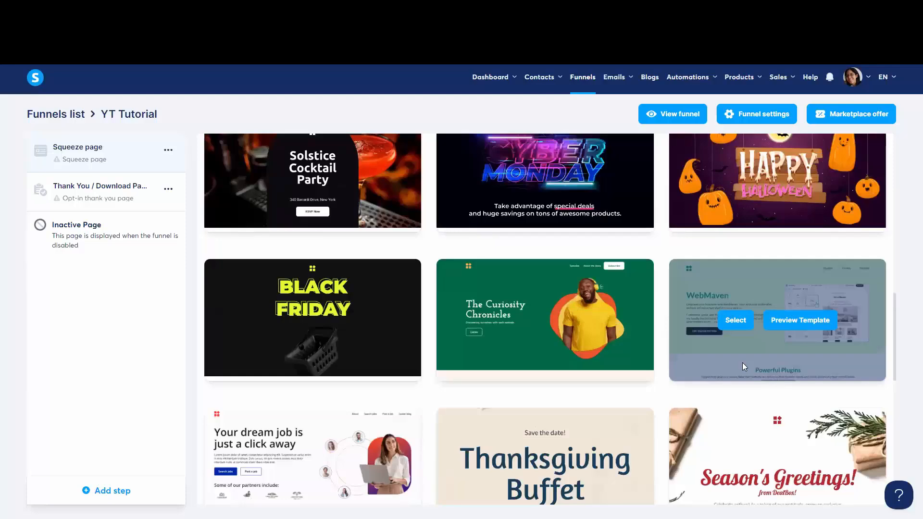
pyautogui.scroll(-8, 742, 366)
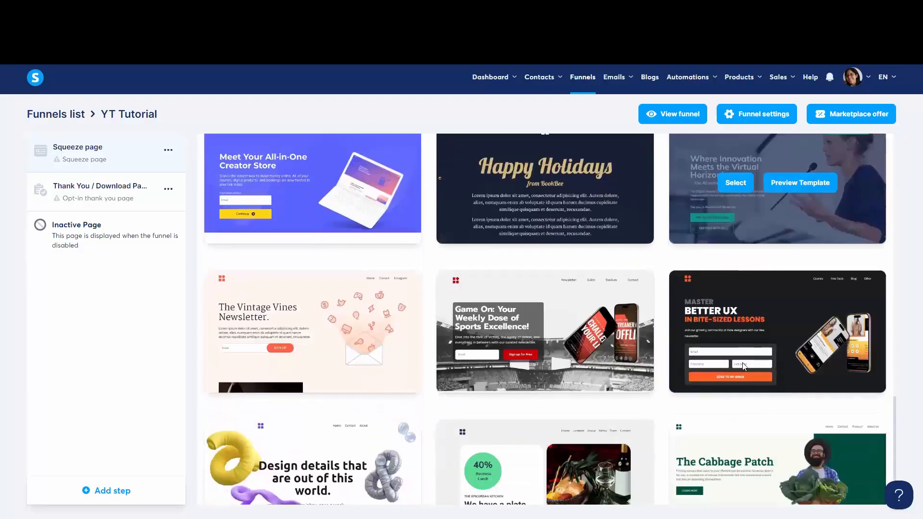
pyautogui.scroll(-2, 743, 366)
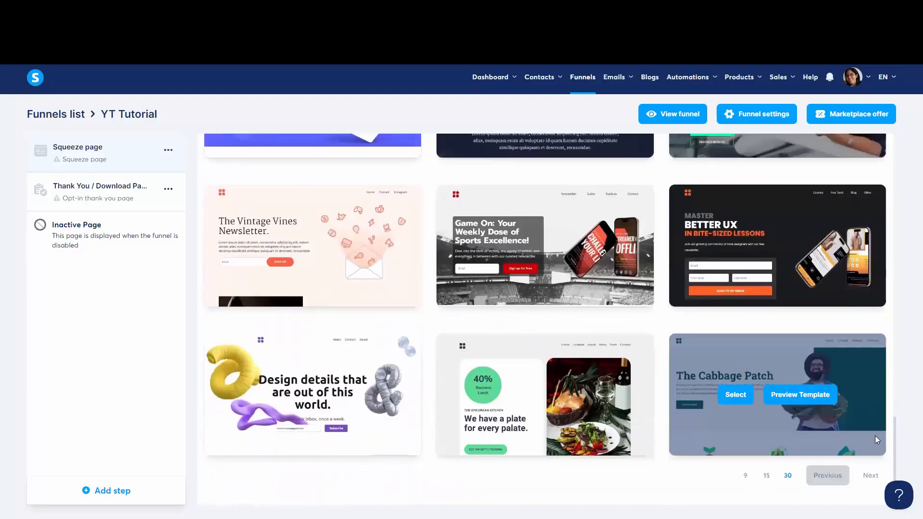
# Step: Look through the second page of squeeze page templates down to its end
pyautogui.click(869, 476)
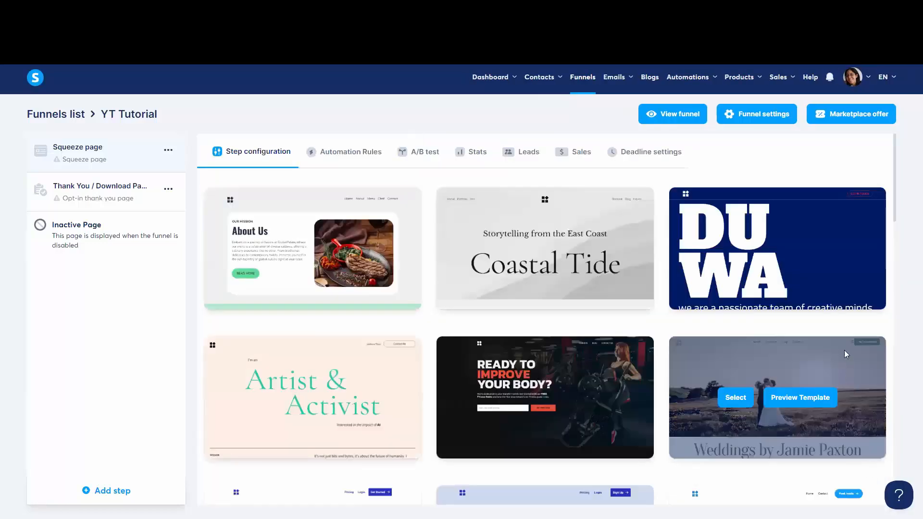
pyautogui.scroll(-6, 844, 349)
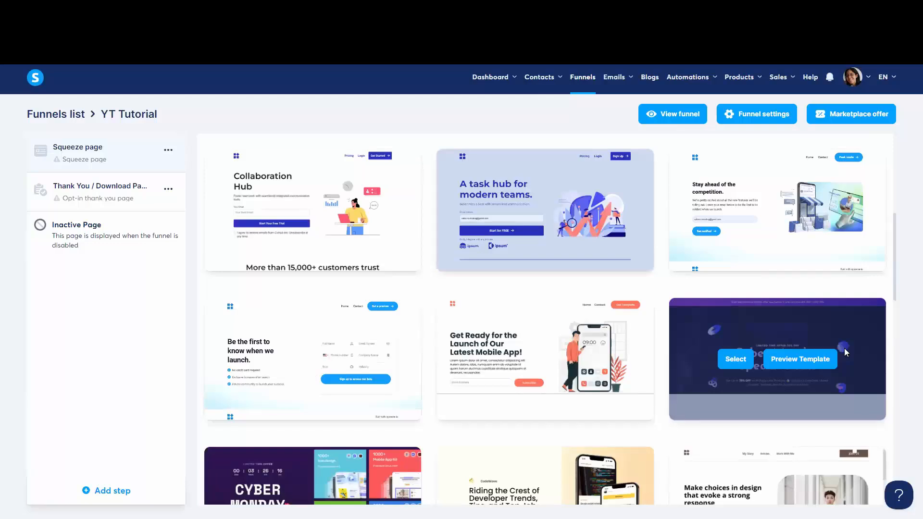
pyautogui.scroll(-5, 844, 349)
pyautogui.scroll(-5, 846, 352)
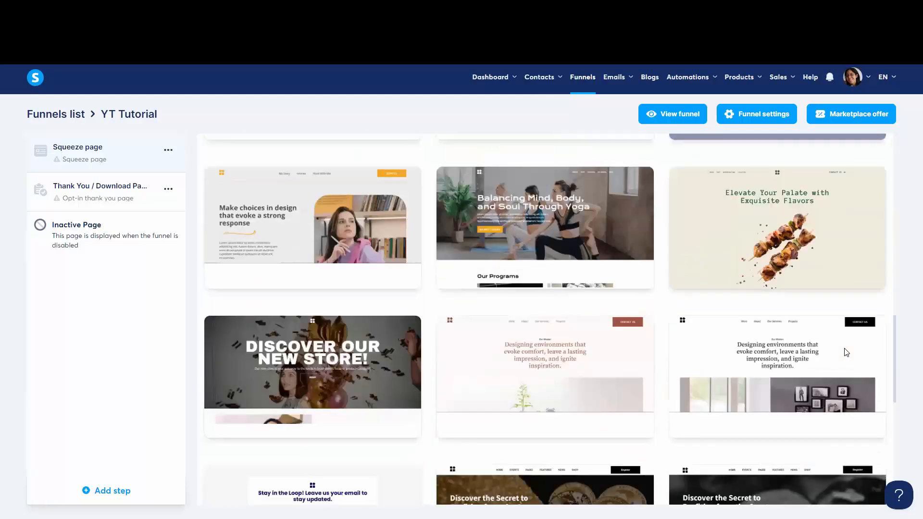
pyautogui.scroll(-4, 844, 348)
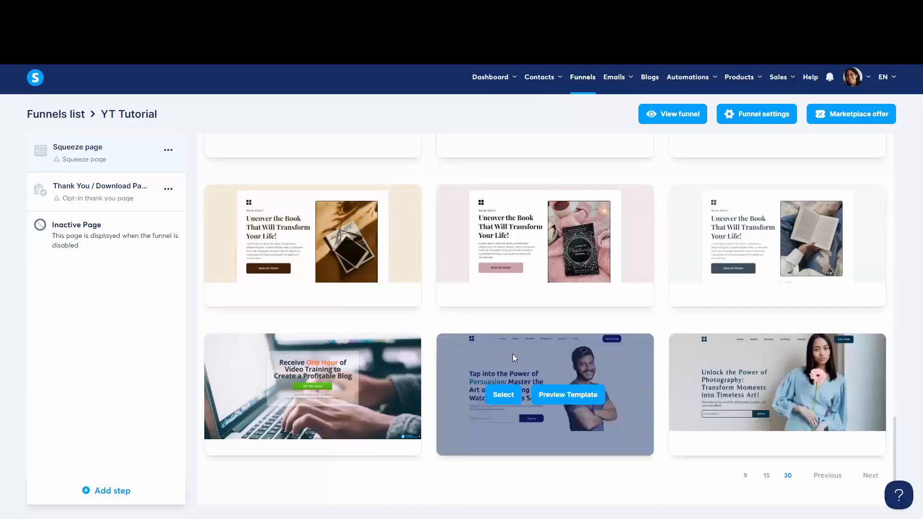
# Step: Preview the "Receive One Hour of Video Training" squeeze page template and look back over the last designs on the second page
pyautogui.click(347, 394)
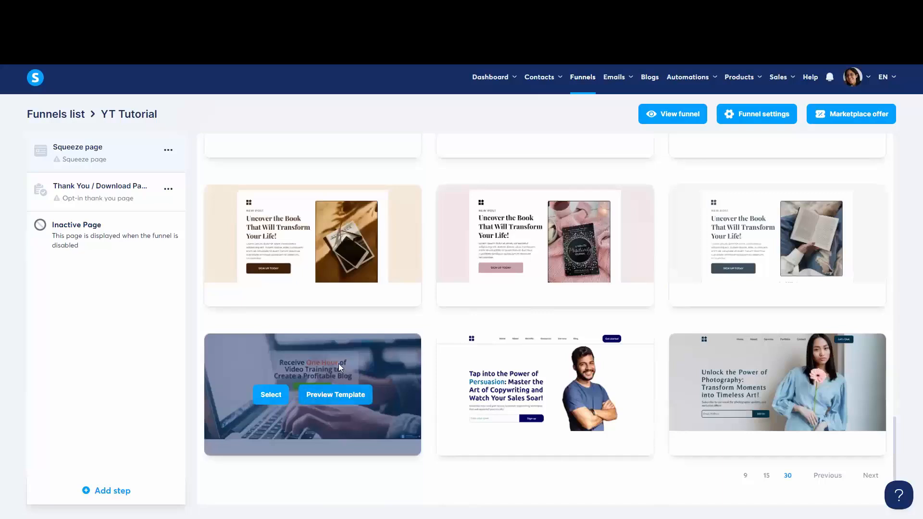
pyautogui.scroll(4, 452, 366)
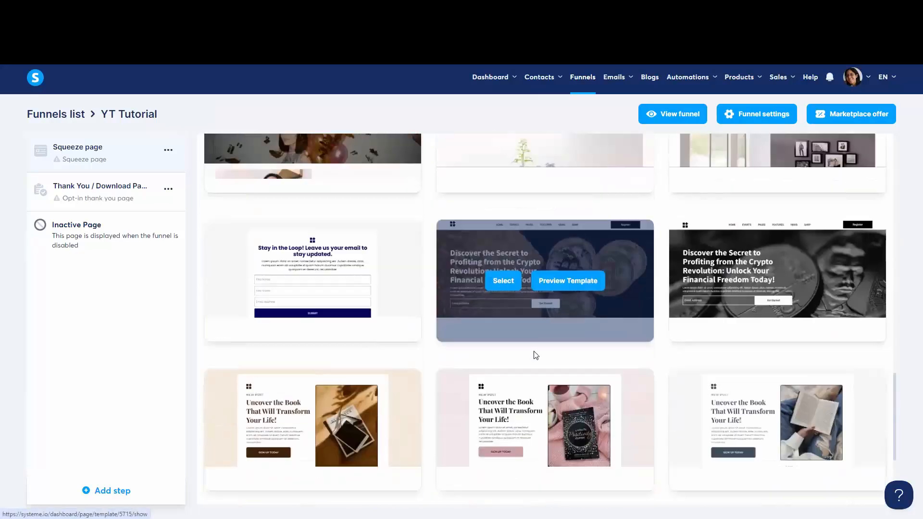
pyautogui.scroll(-4, 731, 449)
# Step: Look through the third page of squeeze page templates for a free ebook design
pyautogui.click(868, 475)
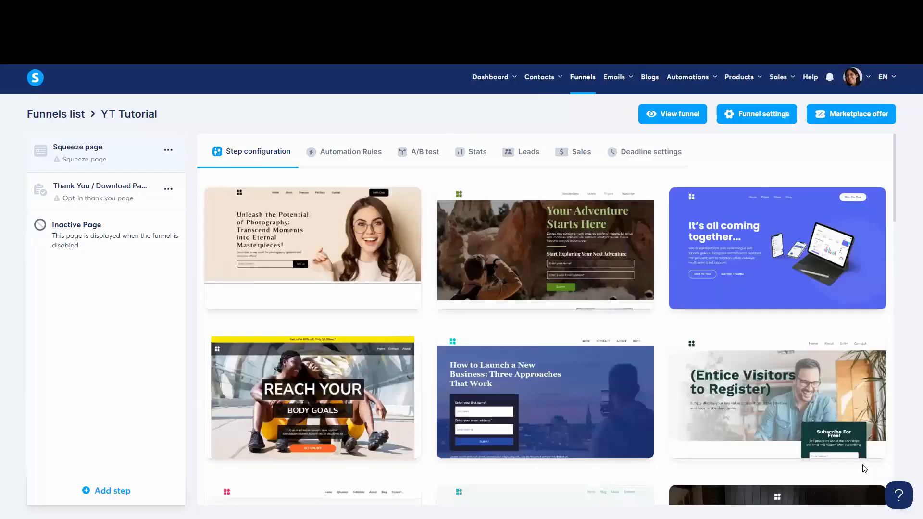
pyautogui.scroll(-7, 773, 249)
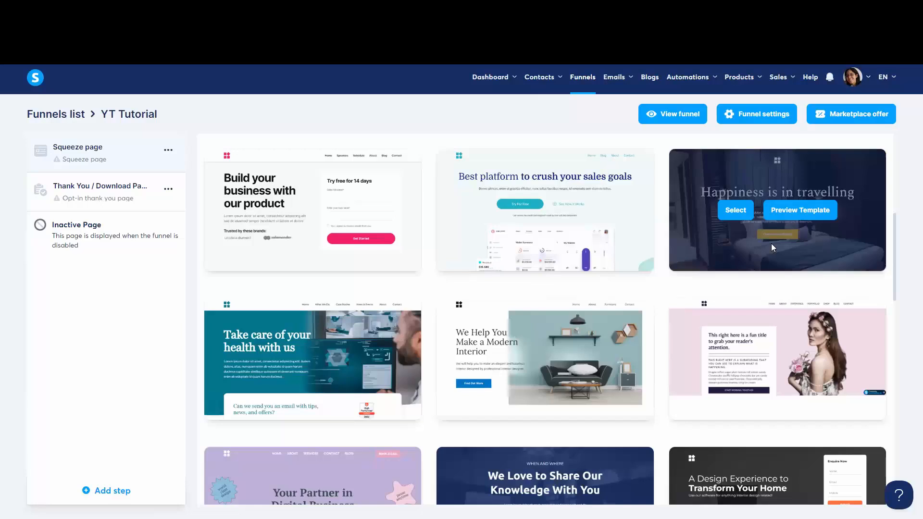
pyautogui.scroll(-3, 771, 243)
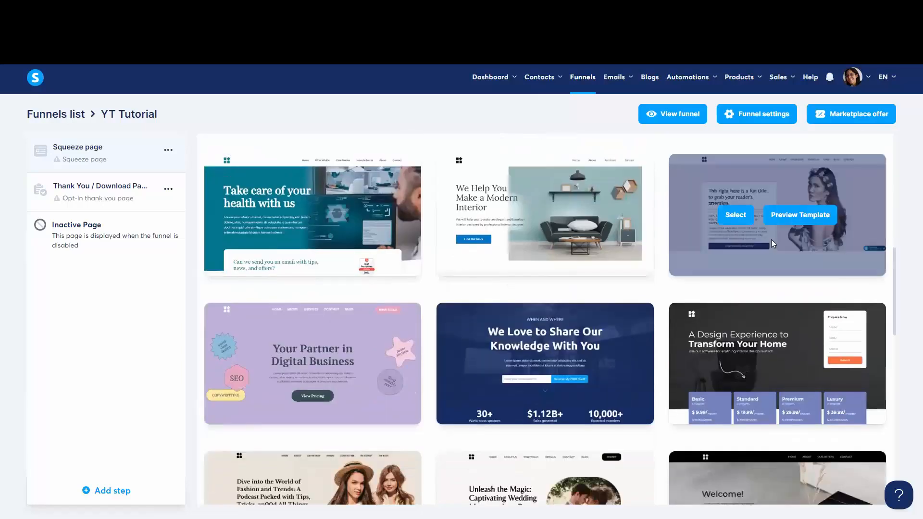
pyautogui.scroll(-7, 771, 243)
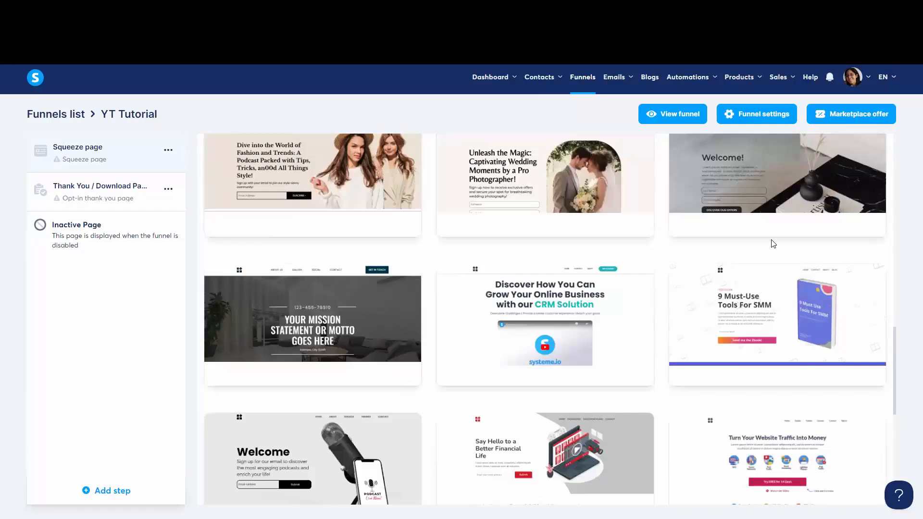
pyautogui.scroll(-7, 771, 243)
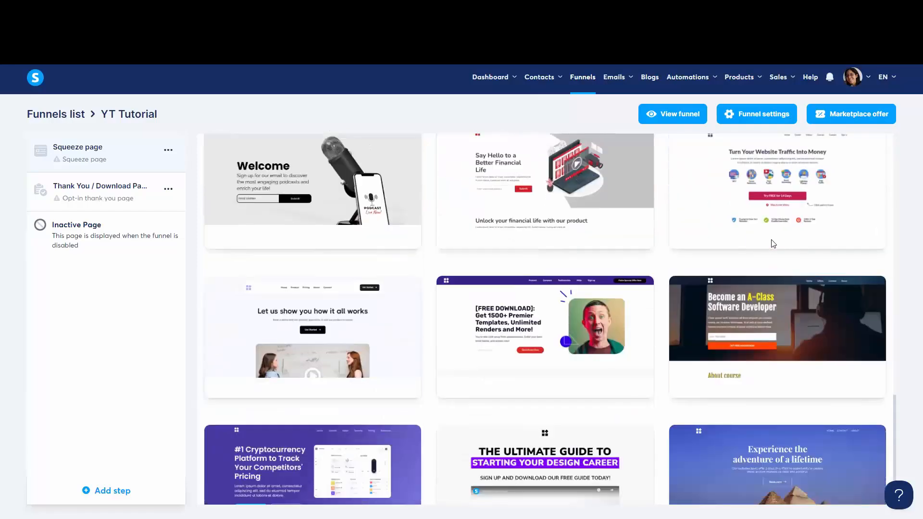
pyautogui.scroll(3, 771, 240)
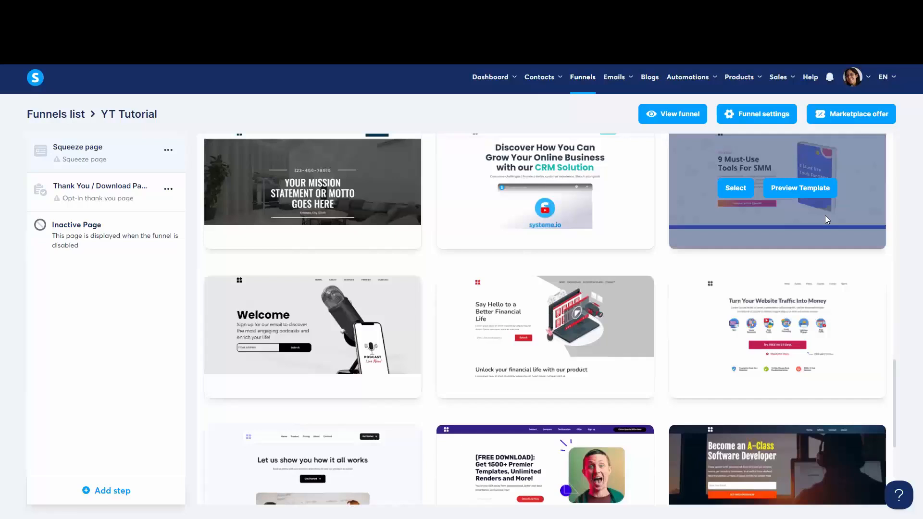
# Step: Preview the "9 Must-Use Tools For SMM" template, look over its sections and close the preview
pyautogui.click(801, 192)
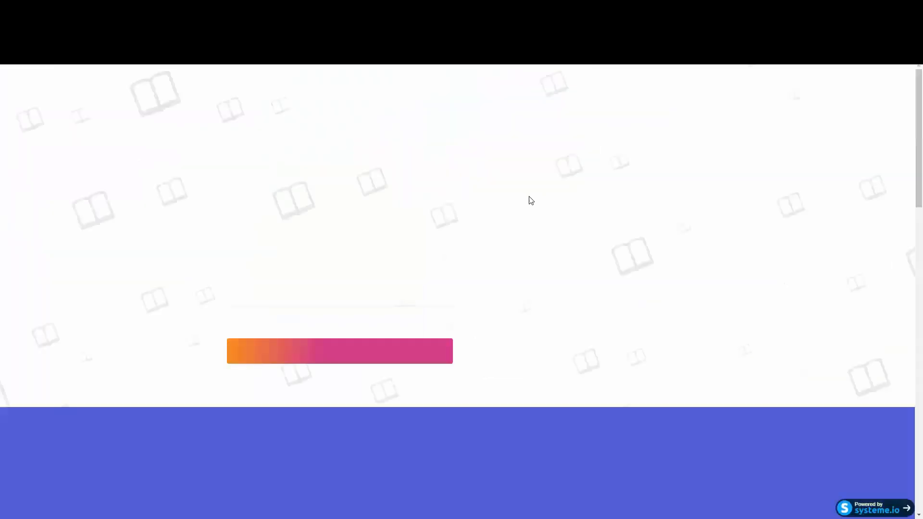
pyautogui.scroll(-20, 528, 214)
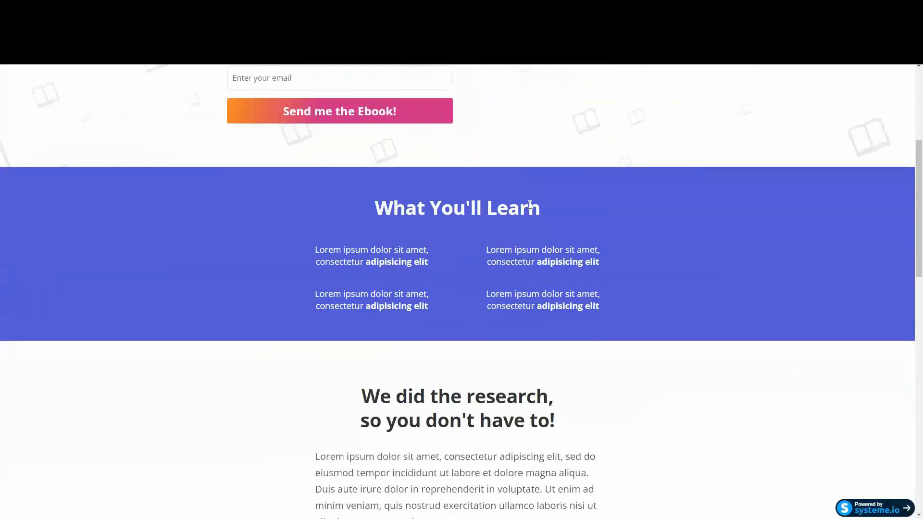
pyautogui.scroll(20, 541, 179)
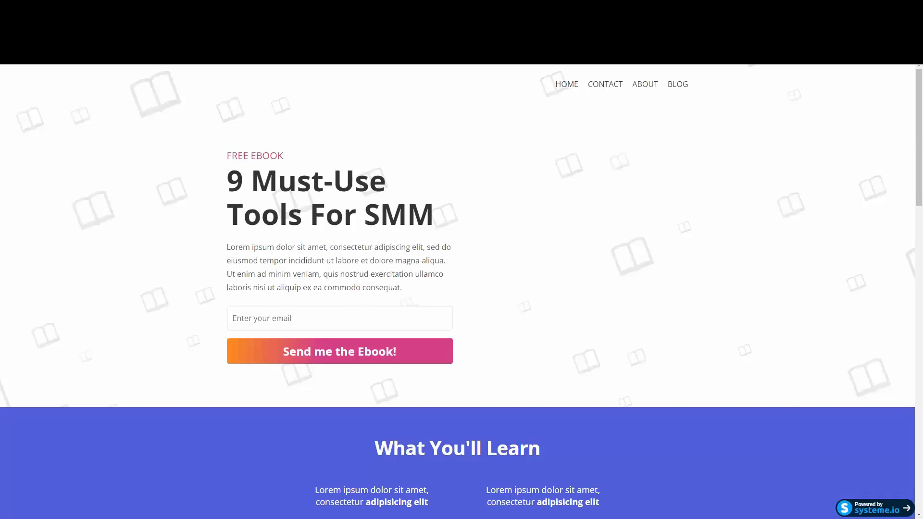
pyautogui.hotkey('ctrl', 'w')
# Step: Apply the "9 Must-Use Tools For SMM" template to the squeeze page and open the page for editing, looking over its content
pyautogui.moveTo(747, 192)
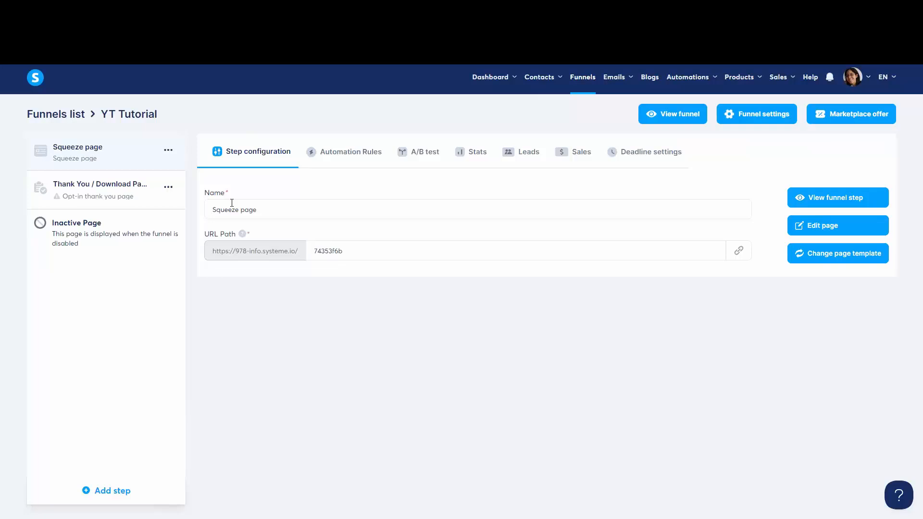
pyautogui.click(825, 230)
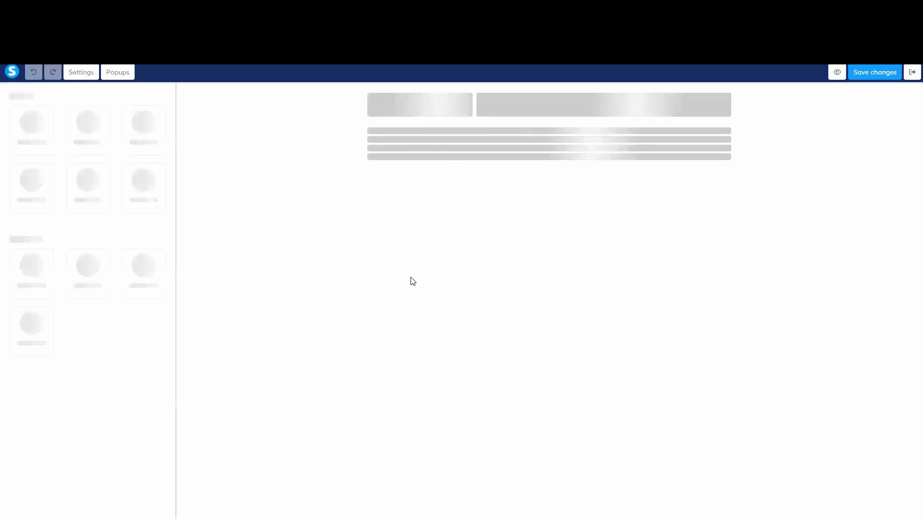
pyautogui.scroll(-14, 411, 278)
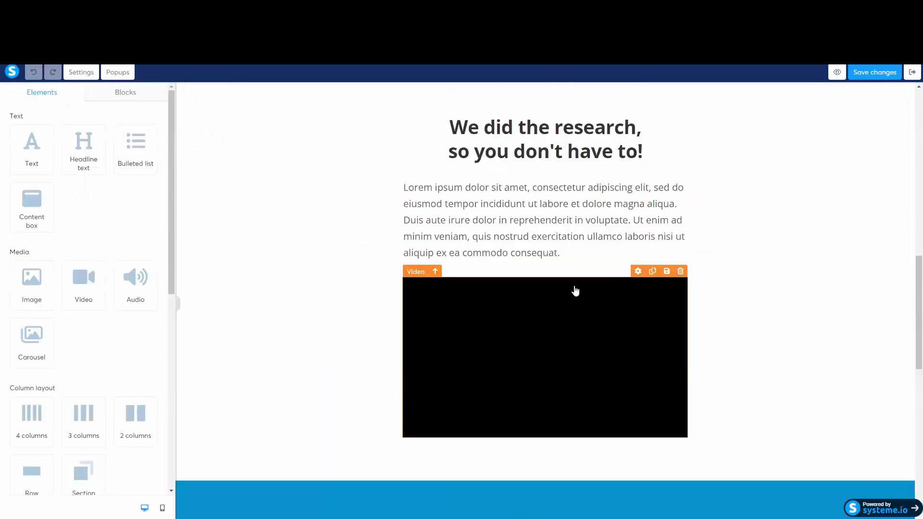
pyautogui.scroll(10, 576, 290)
pyautogui.scroll(4, 575, 289)
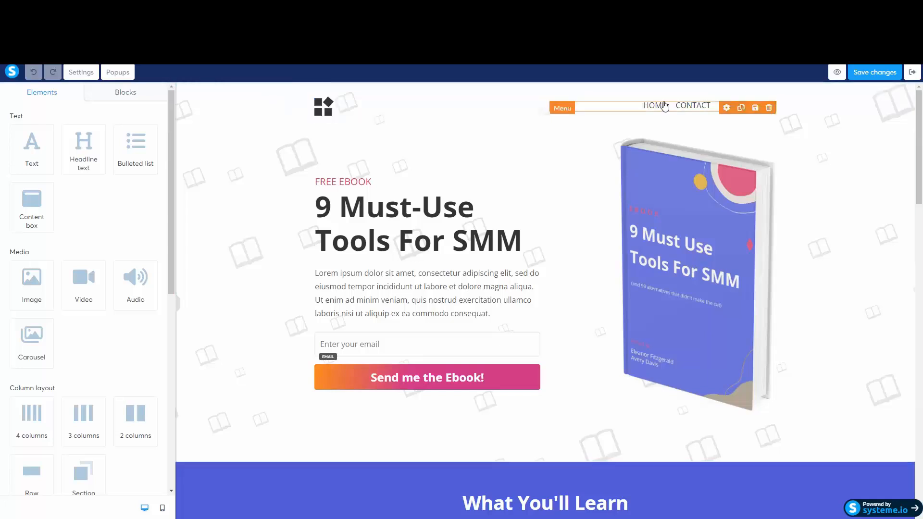
# Step: Delete the header row with the logo and menu, and the "What You'll Learn" section
pyautogui.click(769, 103)
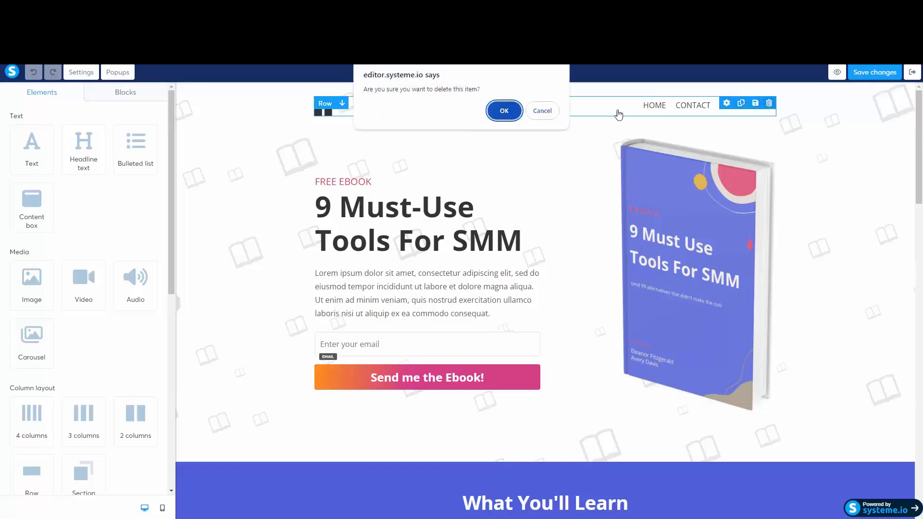
pyautogui.click(504, 111)
pyautogui.scroll(-5, 793, 301)
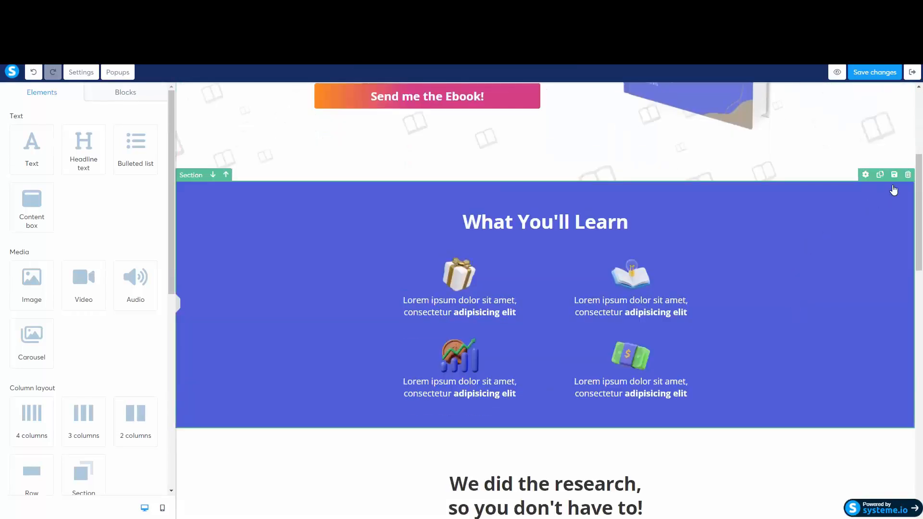
pyautogui.click(908, 174)
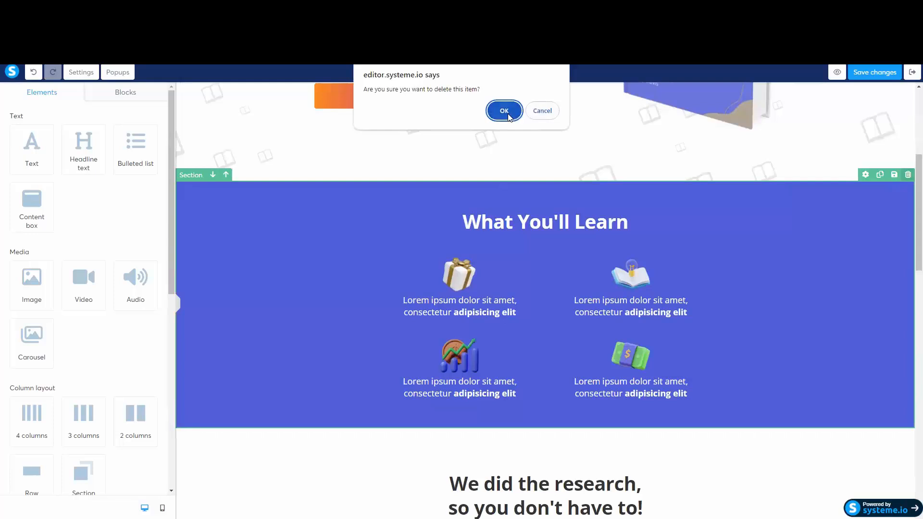
pyautogui.click(506, 115)
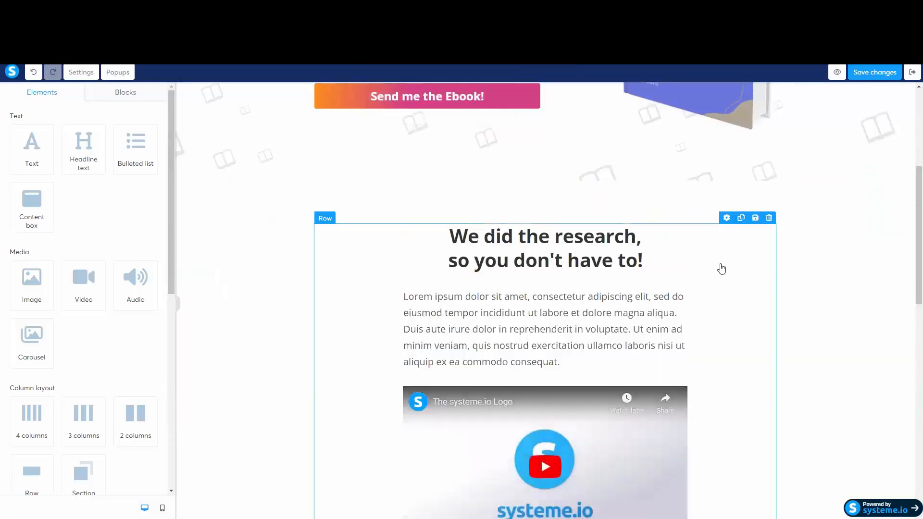
# Step: Delete the "We did the research, so you don't have to!" row with its section, and the blue testimonial section below it
pyautogui.scroll(2, 720, 266)
pyautogui.scroll(-1, 725, 266)
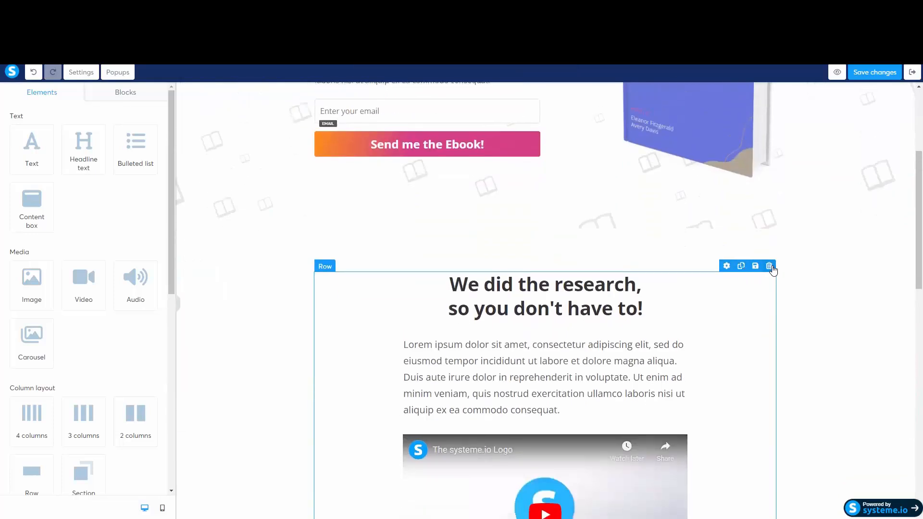
pyautogui.click(769, 266)
pyautogui.click(504, 111)
pyautogui.scroll(-1, 659, 261)
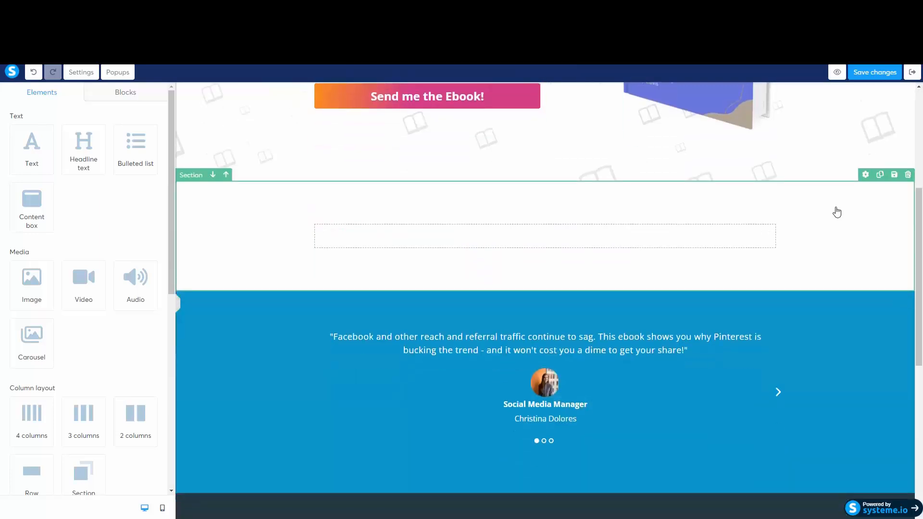
pyautogui.click(907, 176)
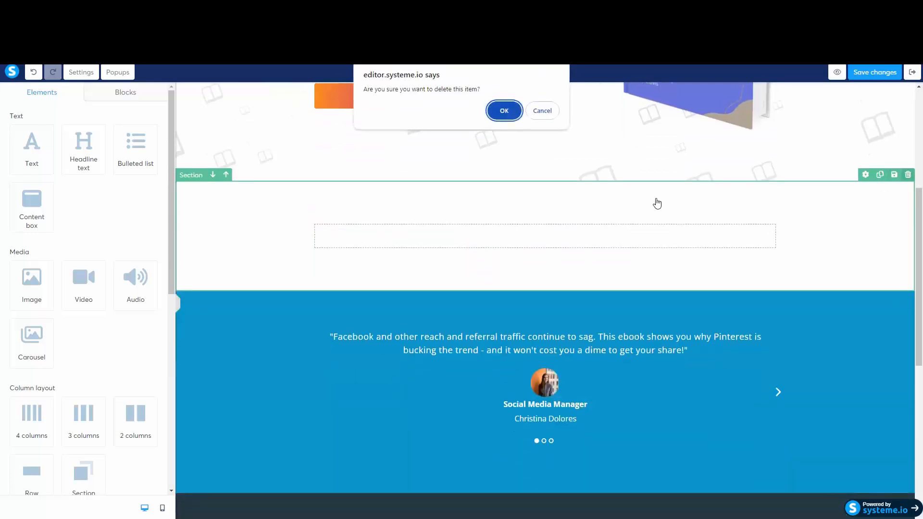
pyautogui.click(503, 110)
pyautogui.click(908, 175)
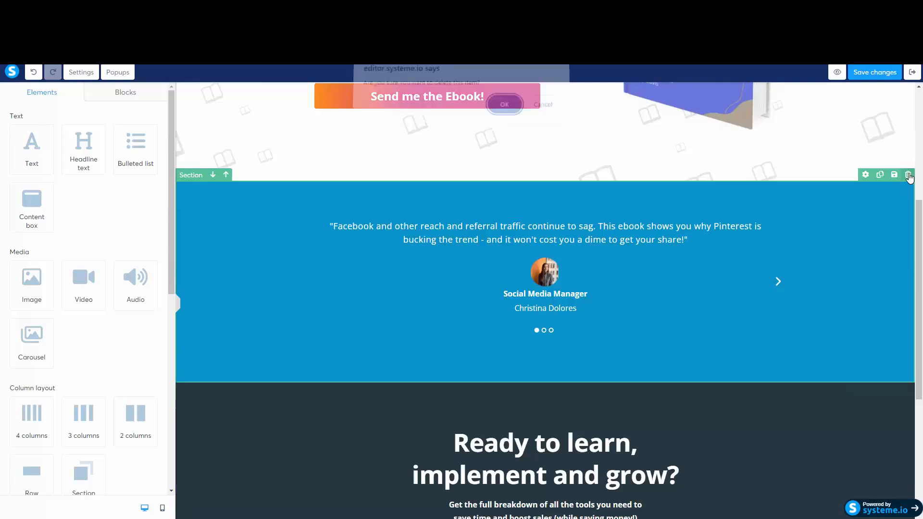
pyautogui.click(510, 117)
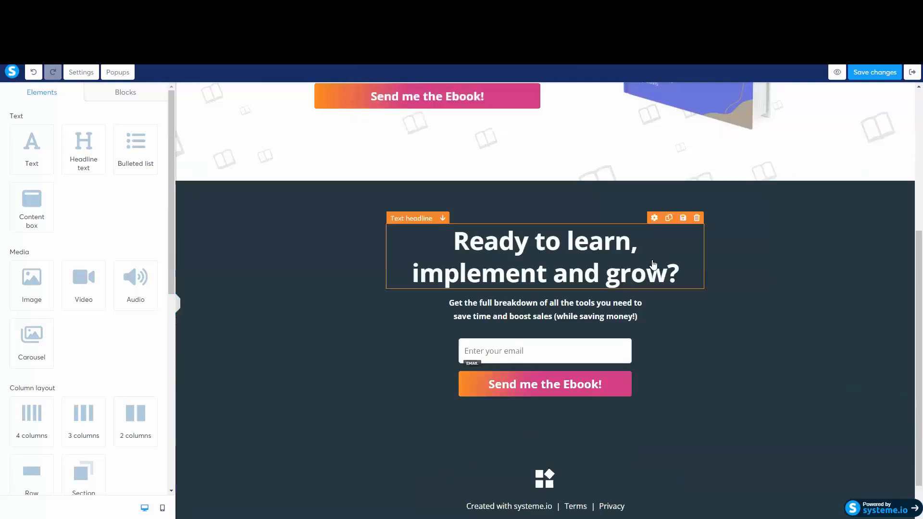
# Step: Delete the "Ready to learn, implement and grow?" row and the dark section that contained it
pyautogui.scroll(-1, 655, 265)
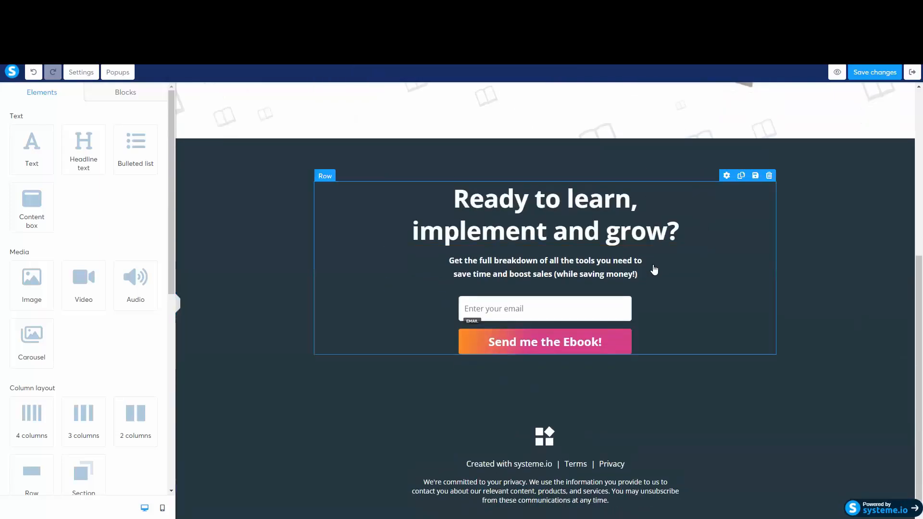
pyautogui.click(769, 176)
pyautogui.click(503, 111)
pyautogui.scroll(2, 813, 373)
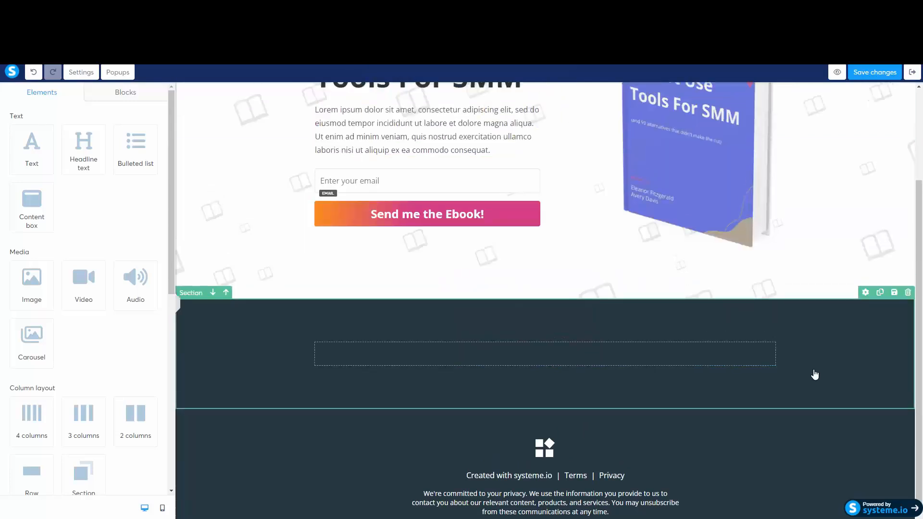
pyautogui.click(907, 378)
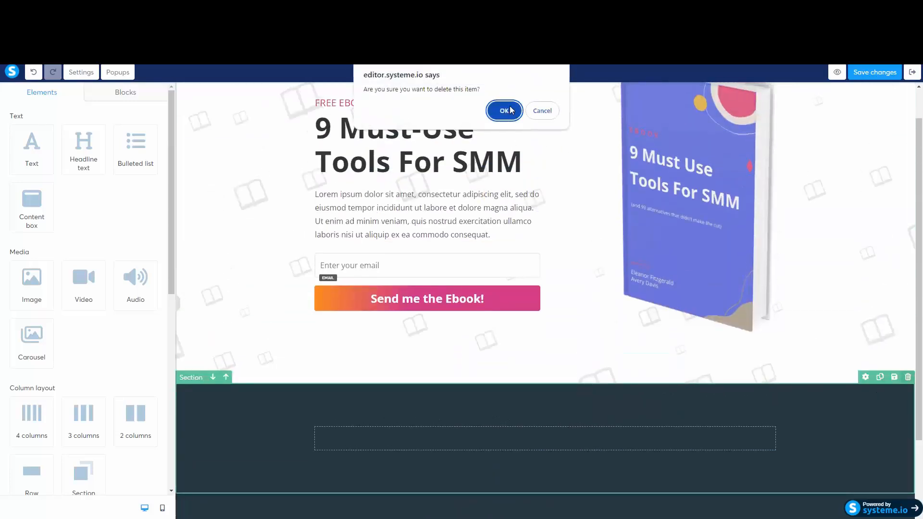
pyautogui.click(504, 110)
pyautogui.scroll(1, 456, 257)
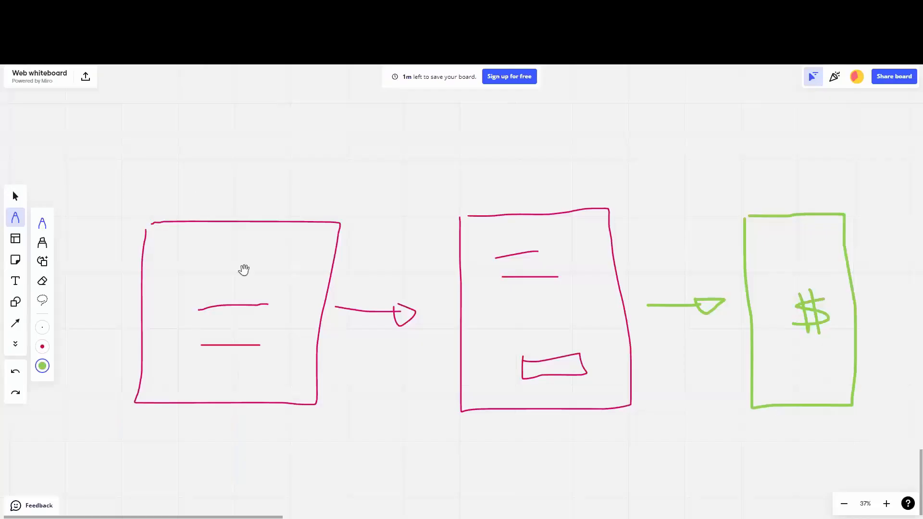
# Step: Switch to the Miro whiteboard, leave the pen tool and go to the blank area below the page sketches
pyautogui.click(18, 214)
pyautogui.click(52, 187)
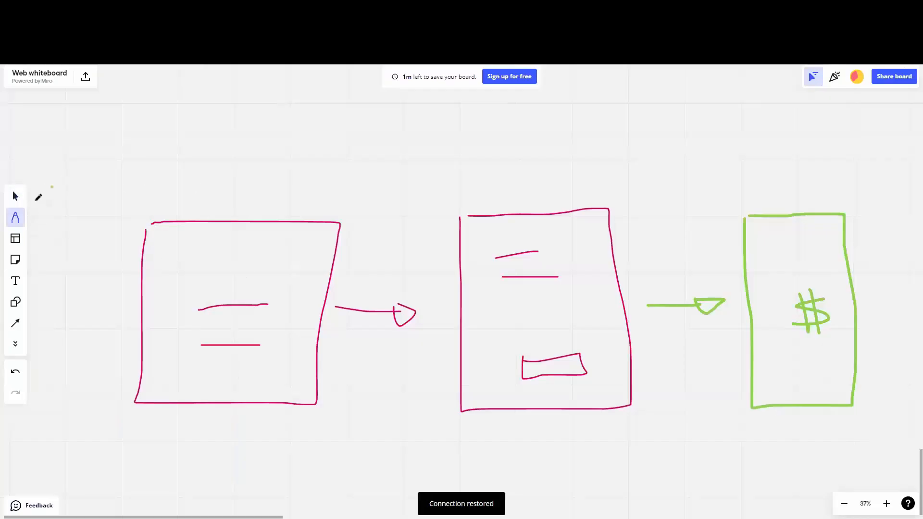
pyautogui.click(25, 203)
pyautogui.scroll(-5, 268, 200)
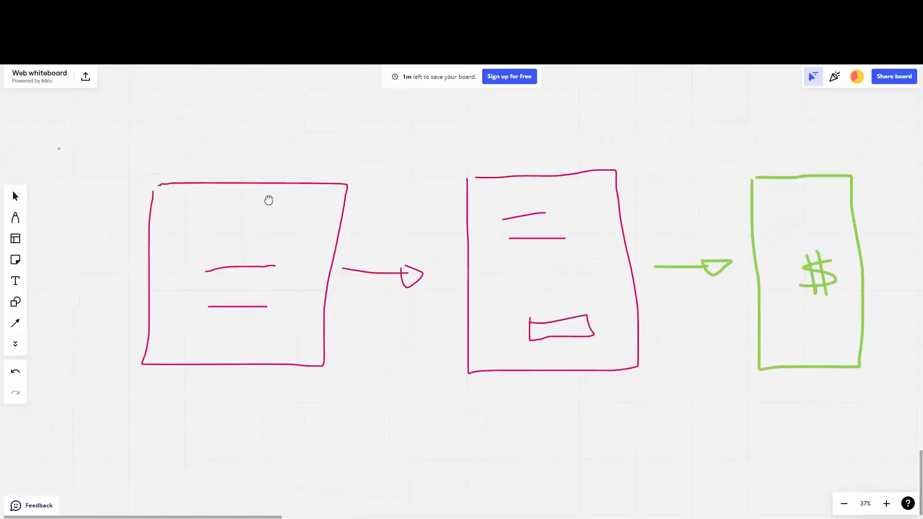
pyautogui.moveTo(284, 295); pyautogui.dragTo(291, 229)
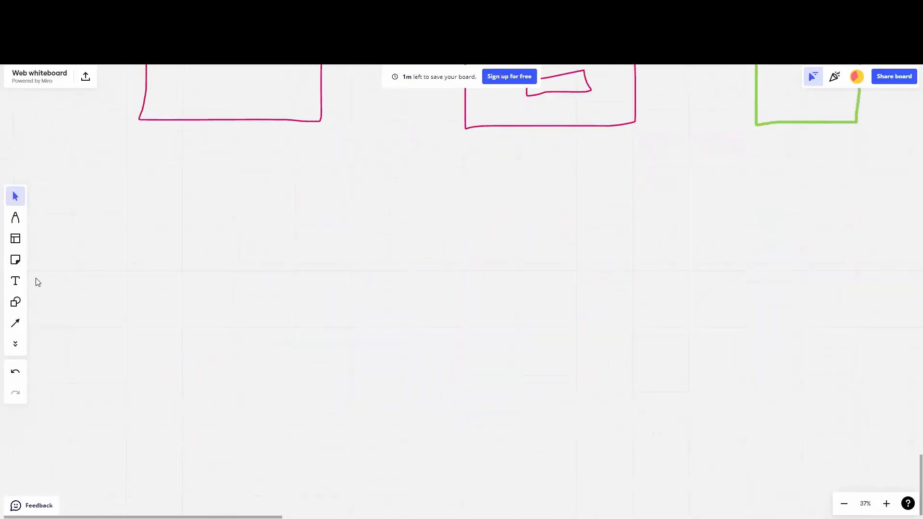
pyautogui.click(16, 281)
pyautogui.click(221, 293)
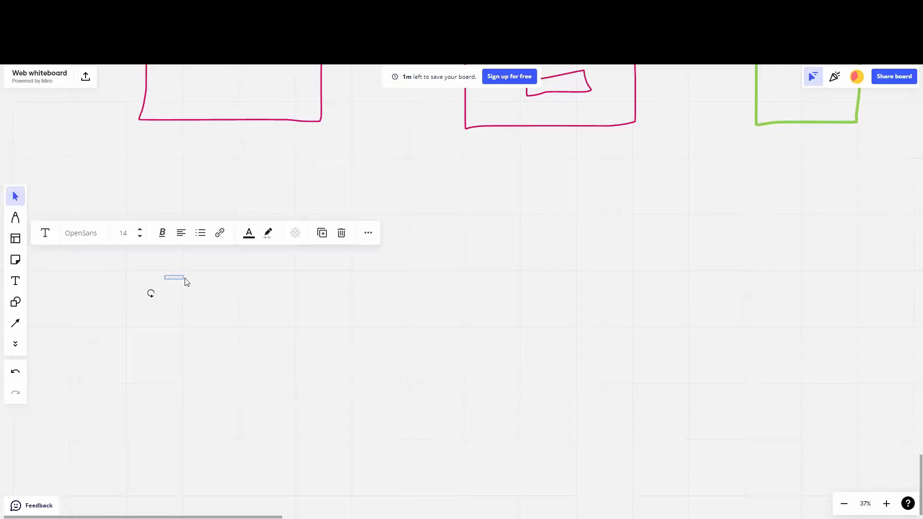
pyautogui.click(136, 240)
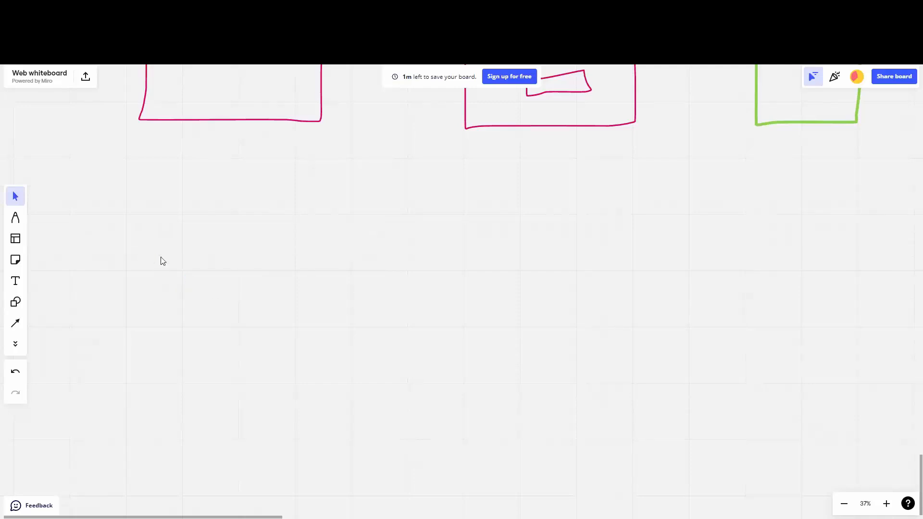
# Step: Place a text box in the blank area below the page sketches and set its font size to 144
pyautogui.click(15, 281)
pyautogui.click(197, 239)
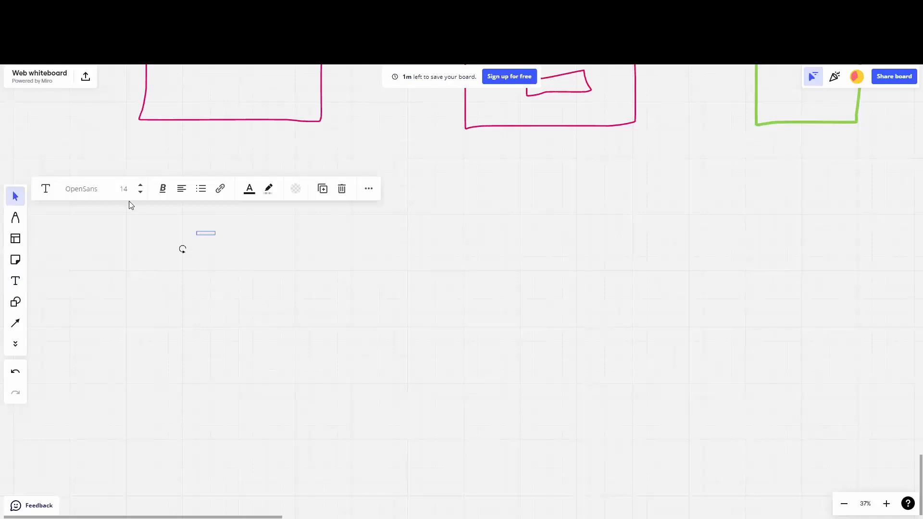
pyautogui.click(140, 187)
pyautogui.click(140, 187)
pyautogui.click(139, 187)
pyautogui.click(140, 187)
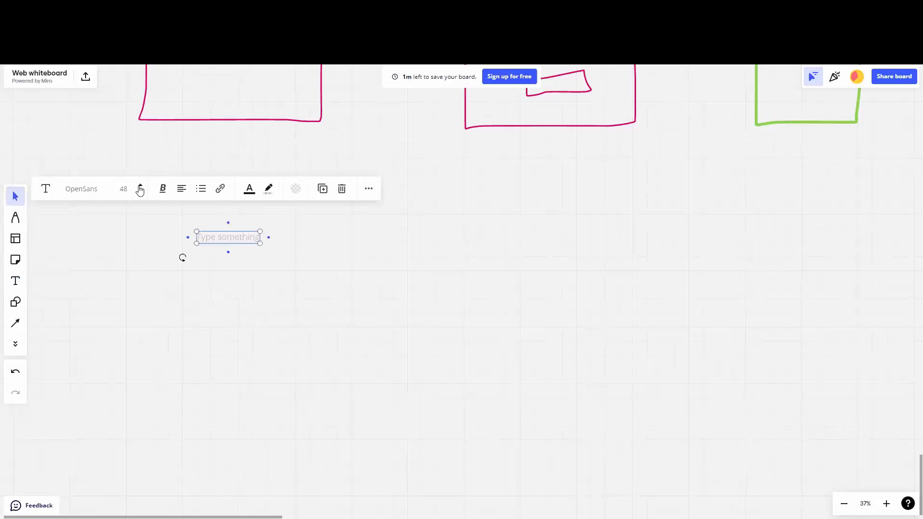
pyautogui.click(140, 187)
pyautogui.click(139, 186)
pyautogui.click(139, 187)
pyautogui.click(139, 186)
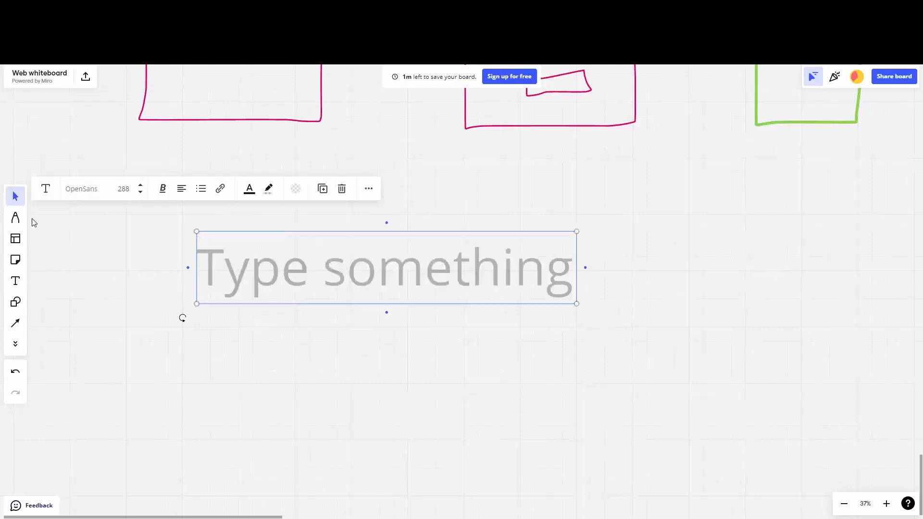
pyautogui.click(141, 193)
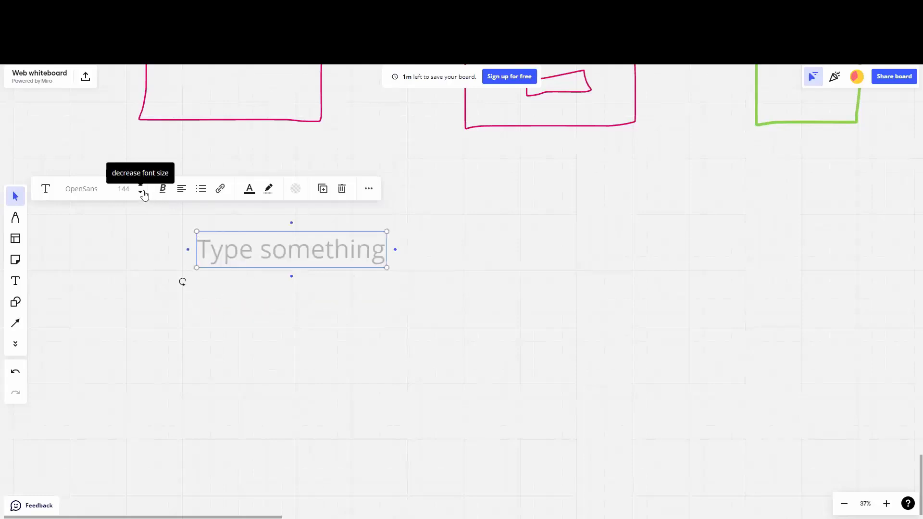
# Step: Write the headline formula on three lines: "How to", "In" and "Even If"
pyautogui.click(15, 280)
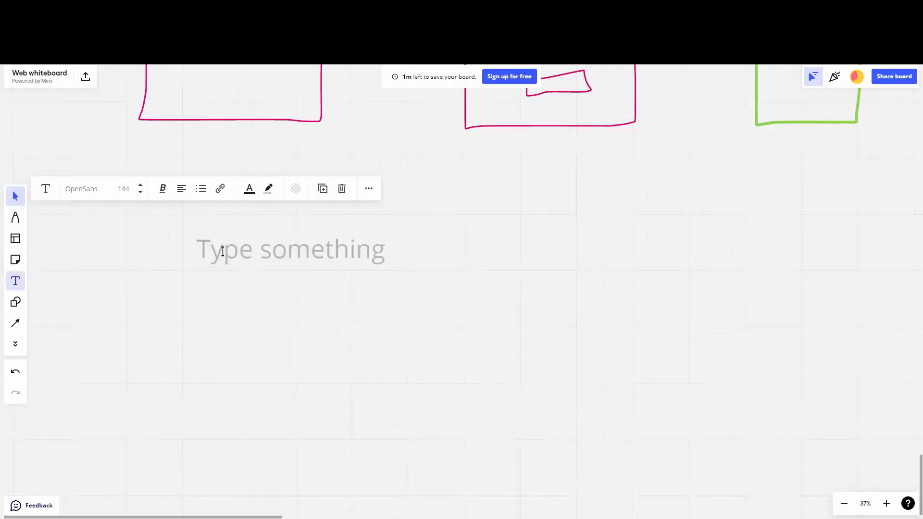
pyautogui.click(222, 251)
pyautogui.write('How to')
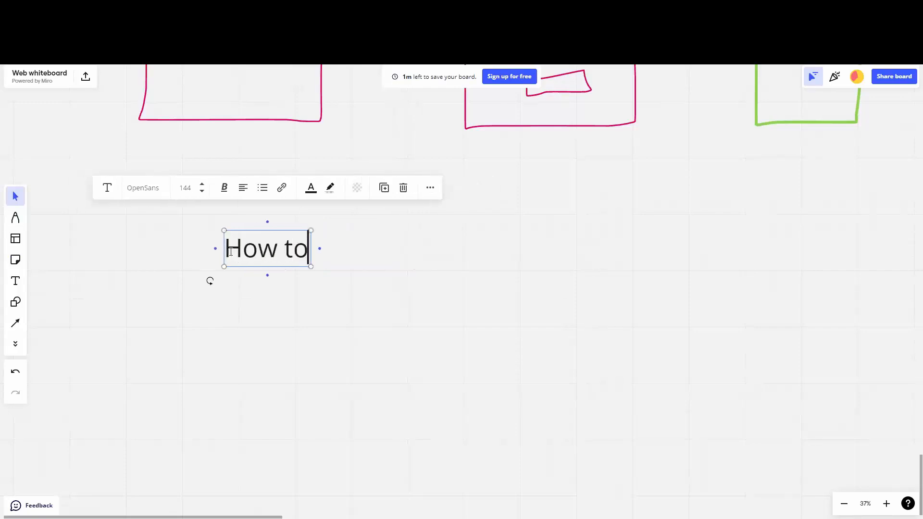
pyautogui.press('Return')
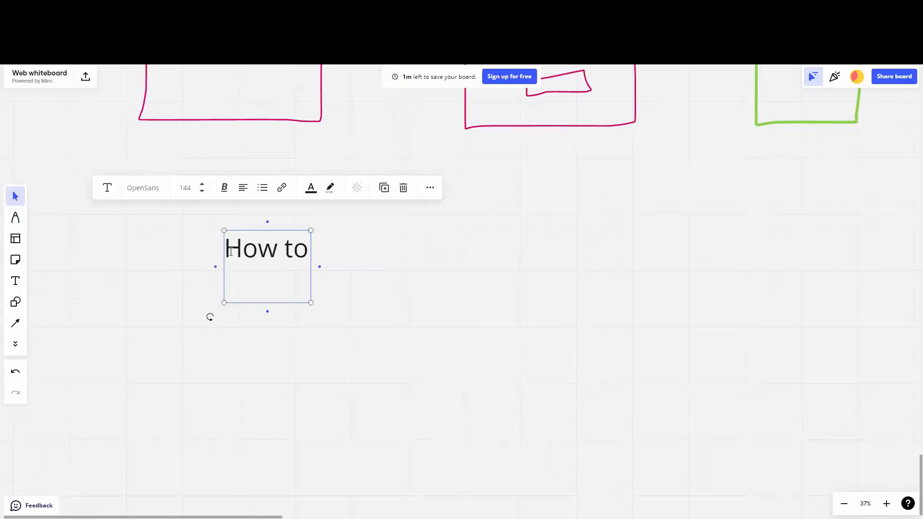
pyautogui.write('In')
pyautogui.press('Return')
pyautogui.write('En')
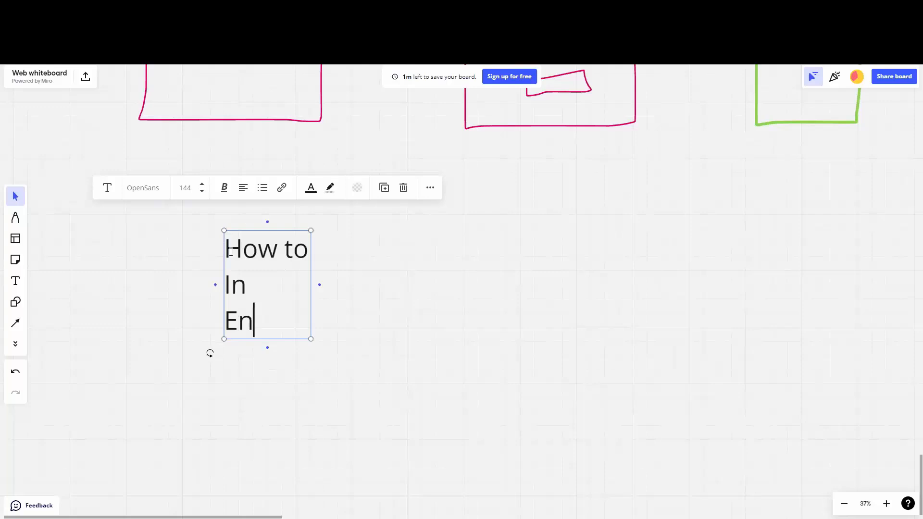
pyautogui.press('BackSpace')
pyautogui.write('ven If')
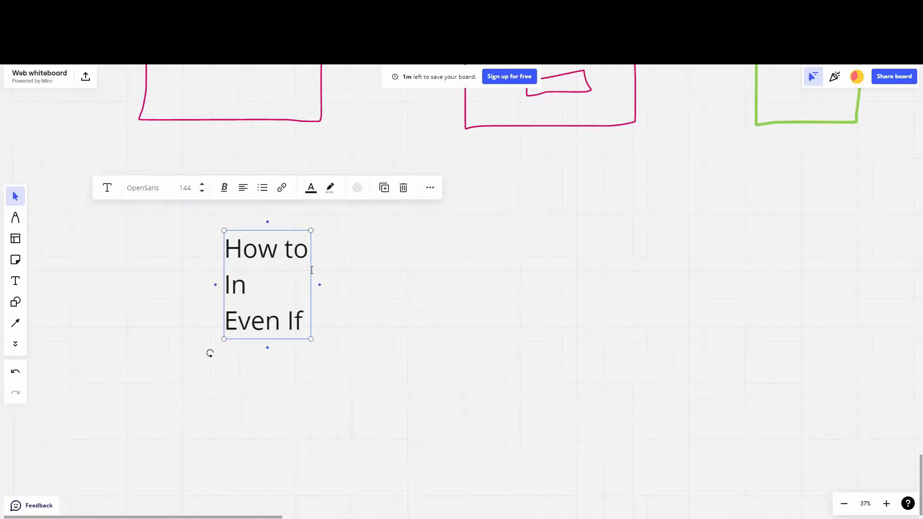
# Step: Widen the formula's text box and add the word "SOLUTION" in bold after "How to"
pyautogui.moveTo(312, 273); pyautogui.dragTo(618, 272)
pyautogui.click(345, 252)
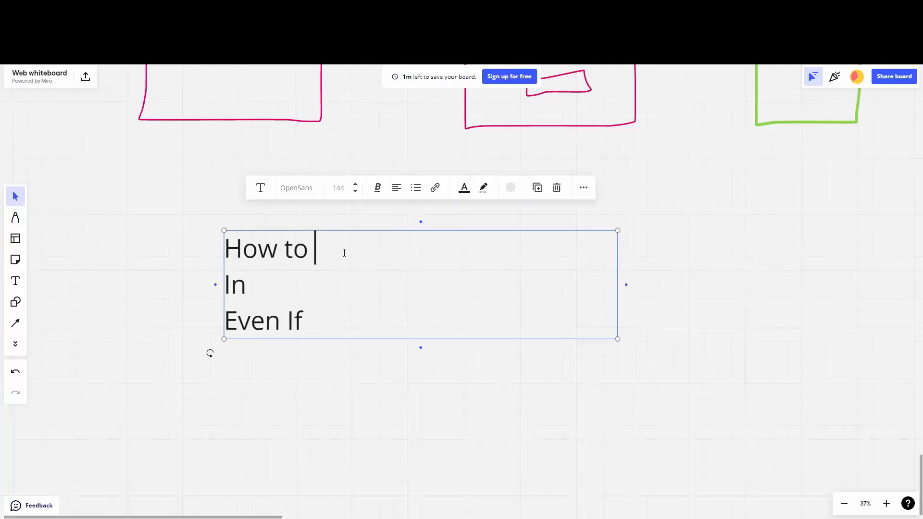
pyautogui.write('SOLUTION')
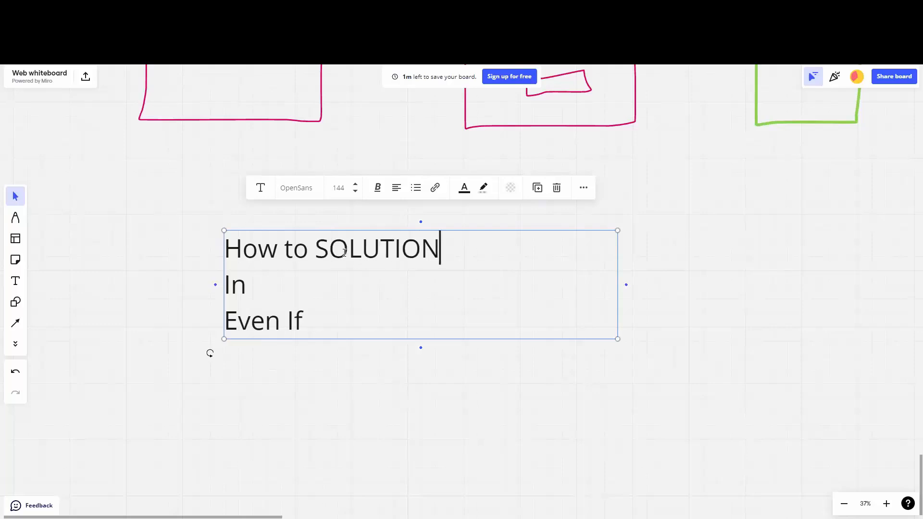
pyautogui.moveTo(316, 249); pyautogui.dragTo(440, 250)
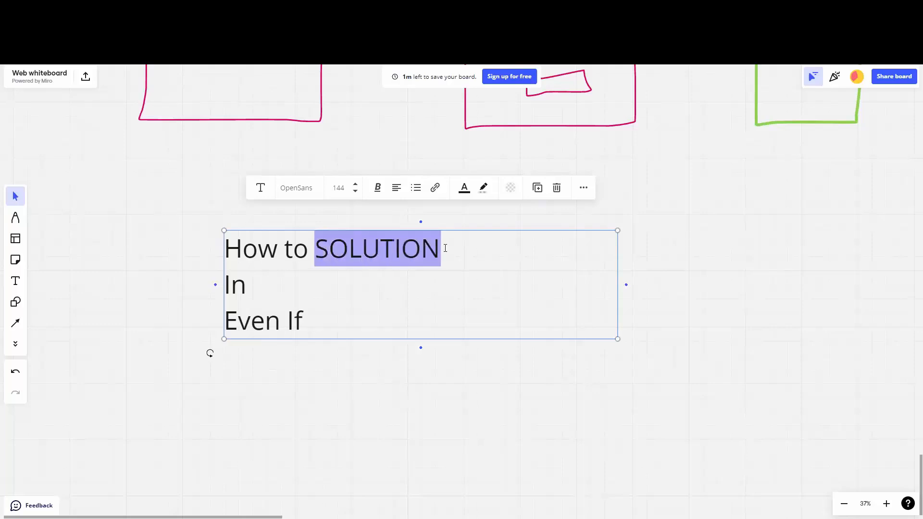
pyautogui.click(378, 192)
pyautogui.click(346, 212)
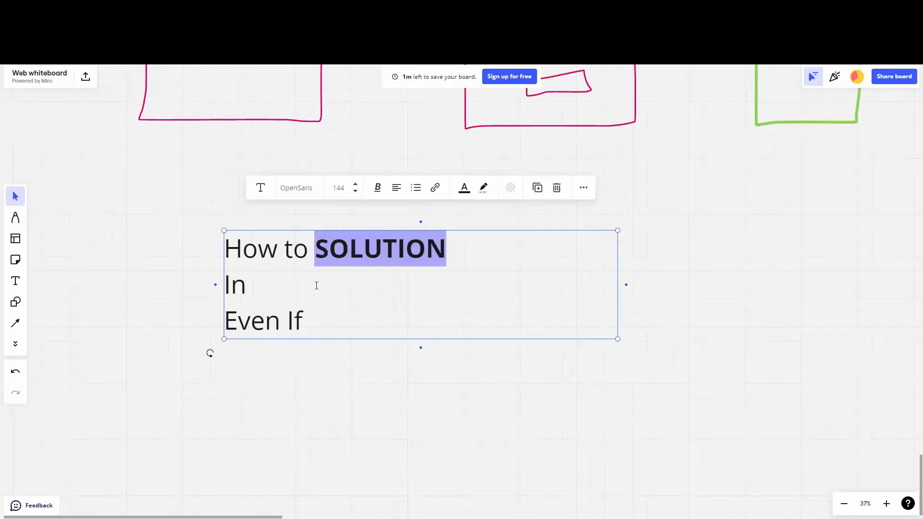
# Step: Add the word "TIME" in bold after "In" on the second line
pyautogui.click(304, 290)
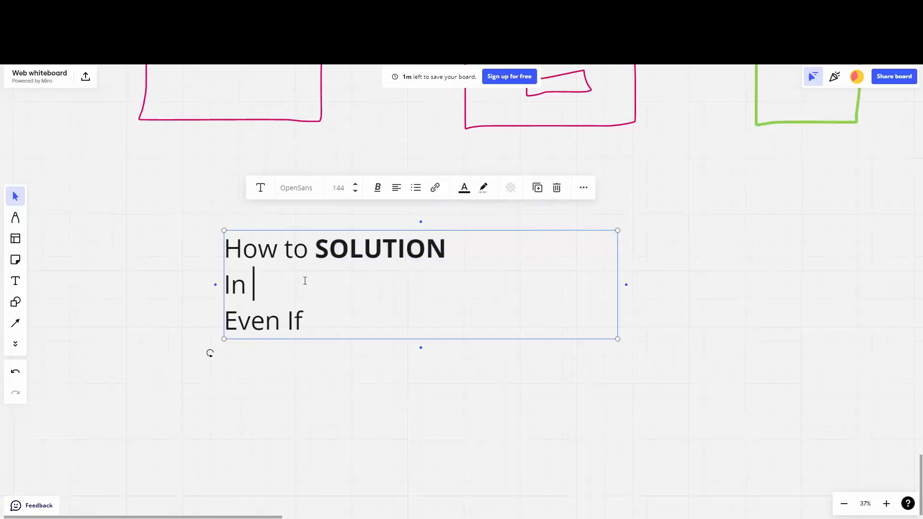
pyautogui.write('TIME')
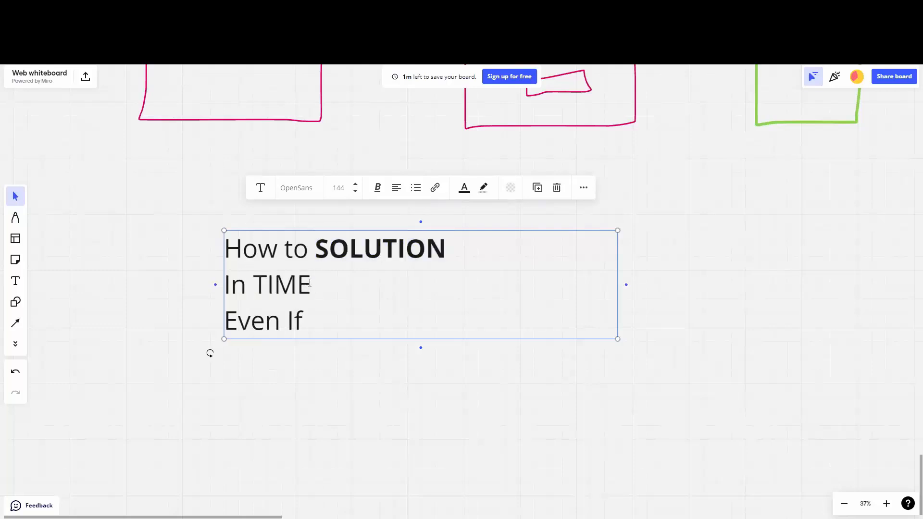
pyautogui.moveTo(310, 283); pyautogui.dragTo(260, 284)
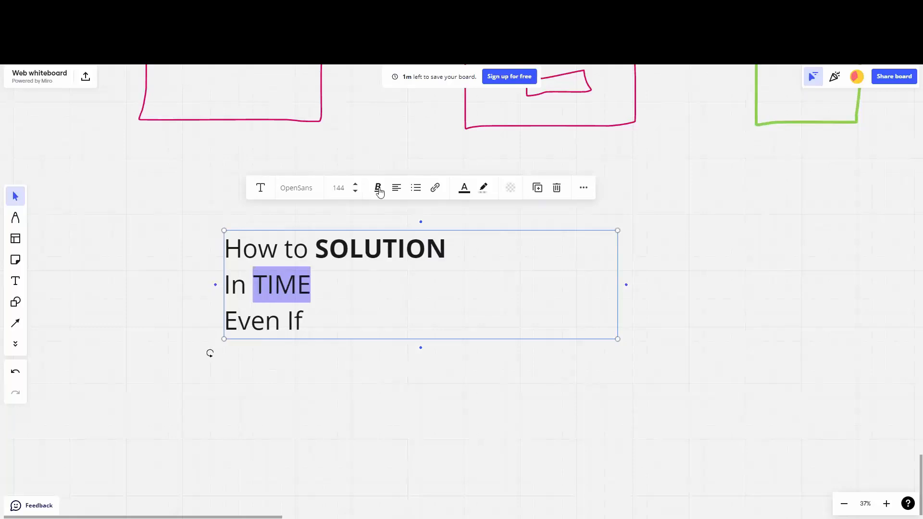
pyautogui.click(378, 188)
pyautogui.click(347, 213)
# Step: Add the word "OBJETION" in bold after "Even If" on the third line and leave the text box
pyautogui.click(328, 319)
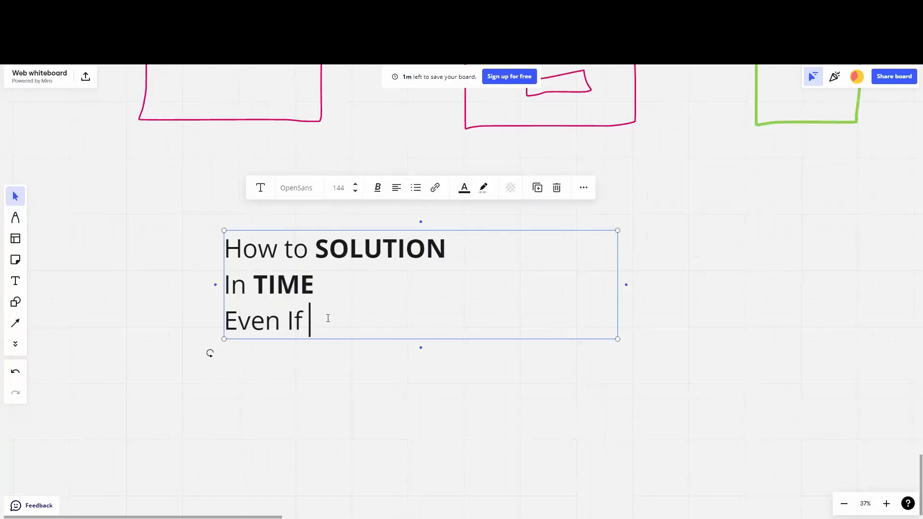
pyautogui.write('OBJET')
pyautogui.press('BackSpace')
pyautogui.write('CION')
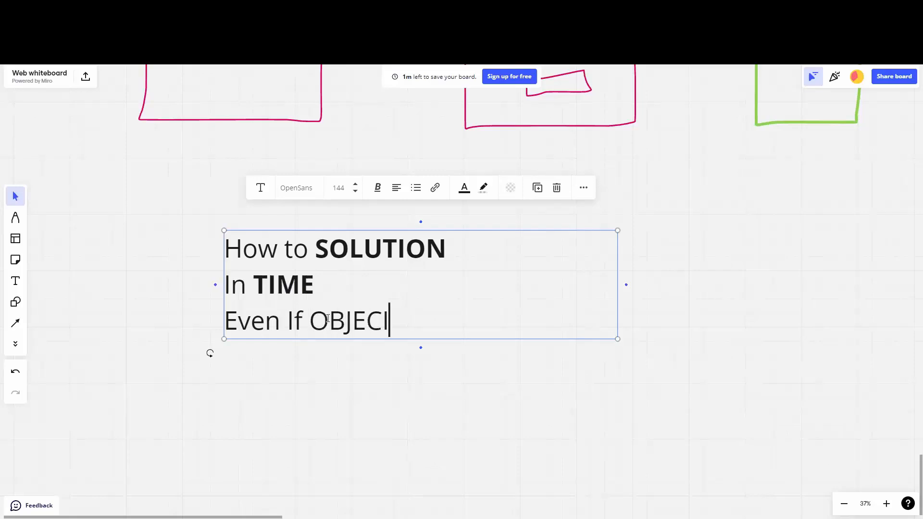
pyautogui.press('BackSpace')
pyautogui.press('BackSpace')
pyautogui.press('BackSpace')
pyautogui.write('T')
pyautogui.press('BackSpace')
pyautogui.press('BackSpace')
pyautogui.write('TION')
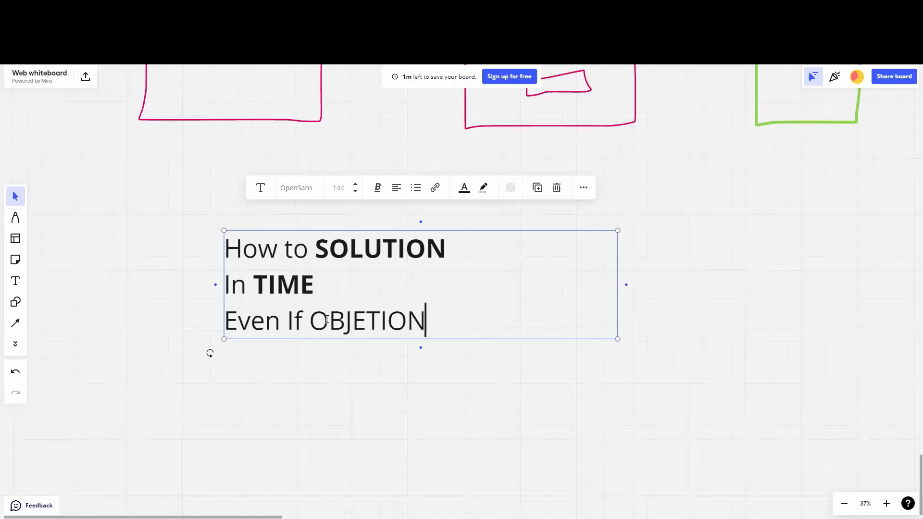
pyautogui.moveTo(426, 320); pyautogui.dragTo(311, 319)
pyautogui.click(377, 187)
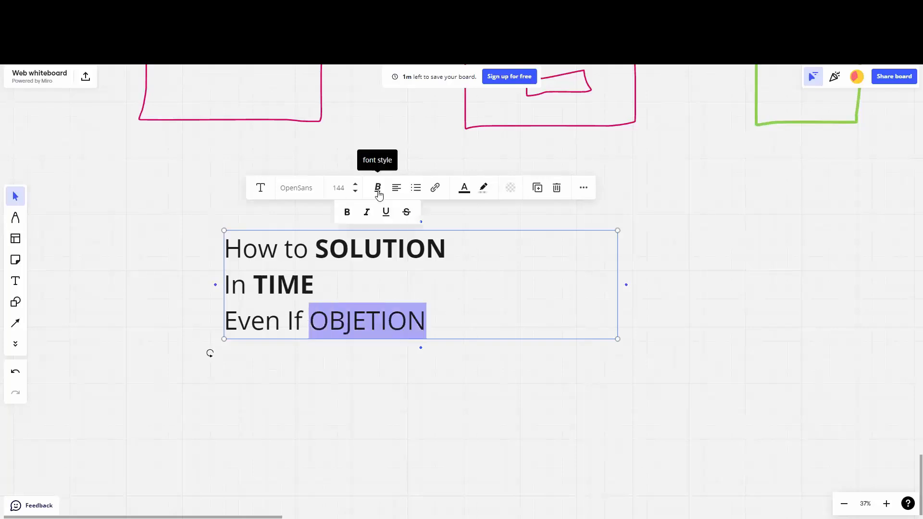
pyautogui.click(345, 211)
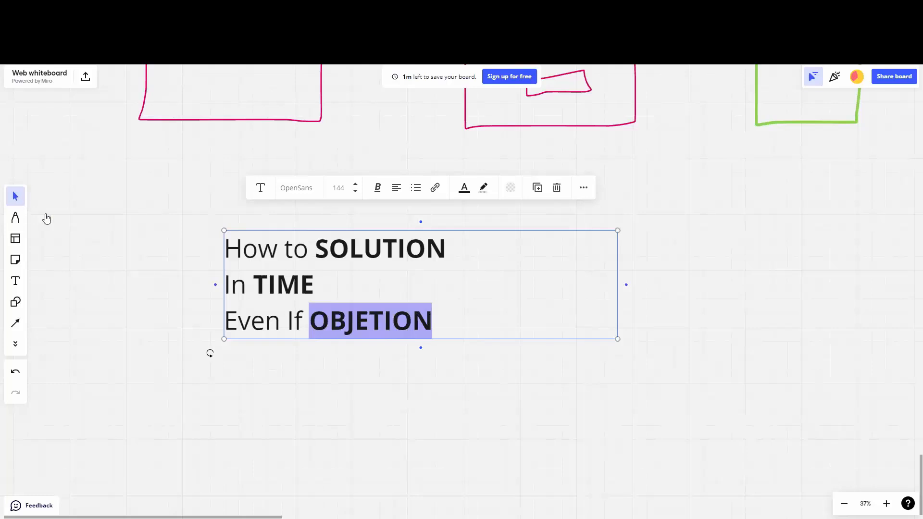
pyautogui.click(47, 219)
# Step: Duplicate the formula text box and place the copy directly below the original
pyautogui.click(267, 260)
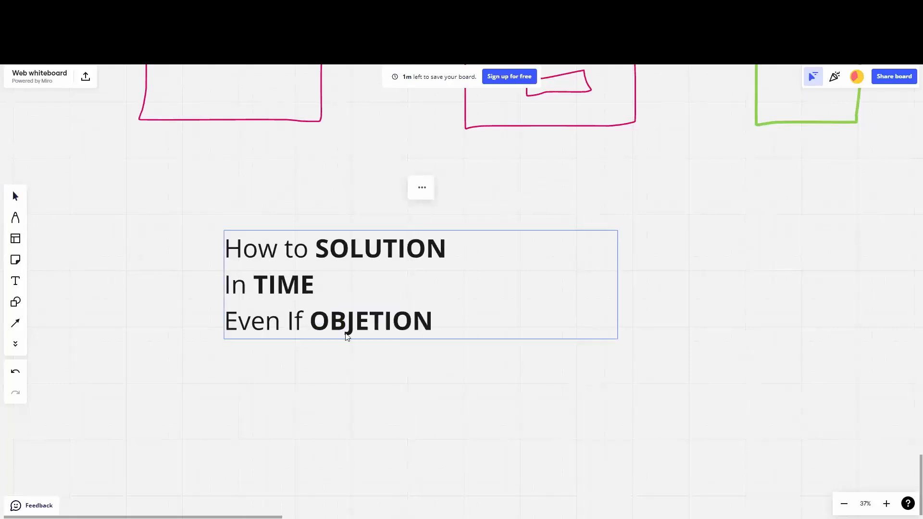
pyautogui.hotkey('ctrl', 'v')
pyautogui.moveTo(168, 275); pyautogui.dragTo(317, 443)
pyautogui.click(613, 242)
pyautogui.moveTo(614, 241); pyautogui.dragTo(614, 151)
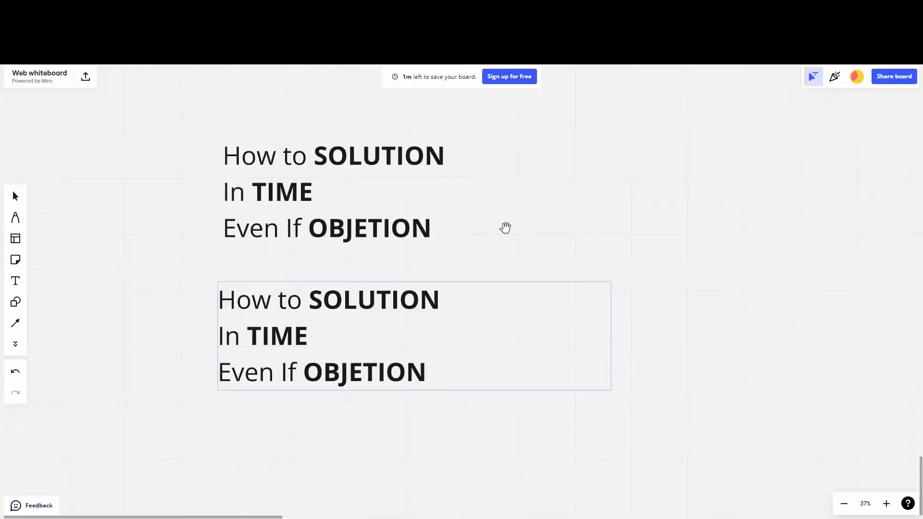
# Step: Replace "SOLUTION" in the lower copy of the formula with "GET IN SHAPE"
pyautogui.click(19, 282)
pyautogui.moveTo(313, 302); pyautogui.dragTo(447, 302)
pyautogui.doubleClick(338, 301)
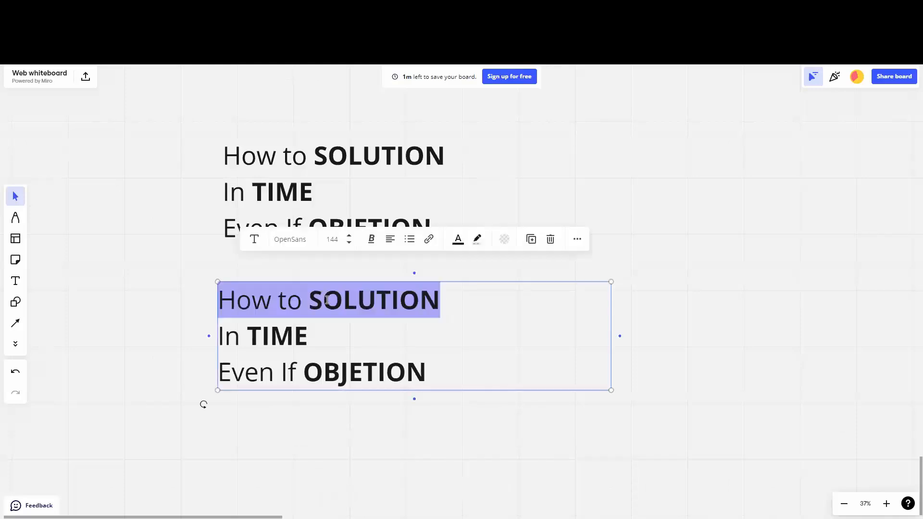
pyautogui.click(321, 300)
pyautogui.moveTo(322, 300)
pyautogui.mouseDown()
pyautogui.moveTo(438, 300)
pyautogui.moveTo(315, 301)
pyautogui.mouseUp()
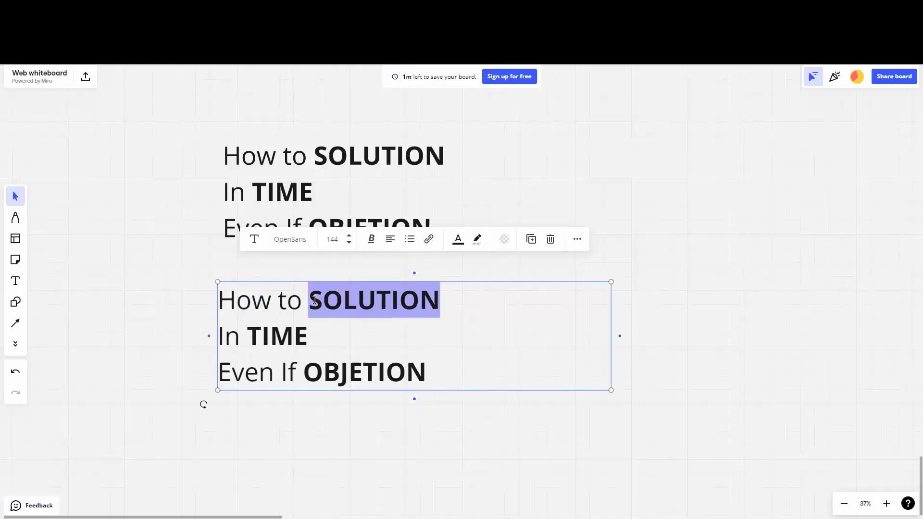
pyautogui.write('GET IN SHA')
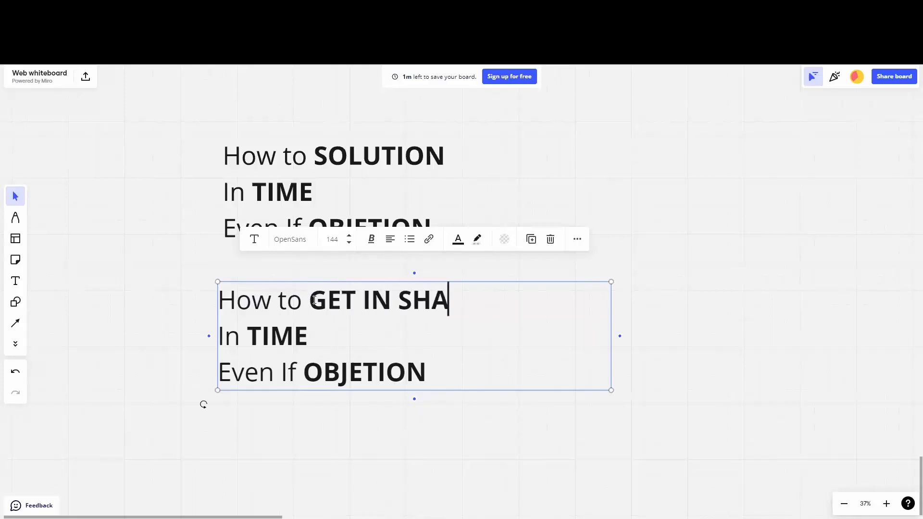
pyautogui.write('PE')
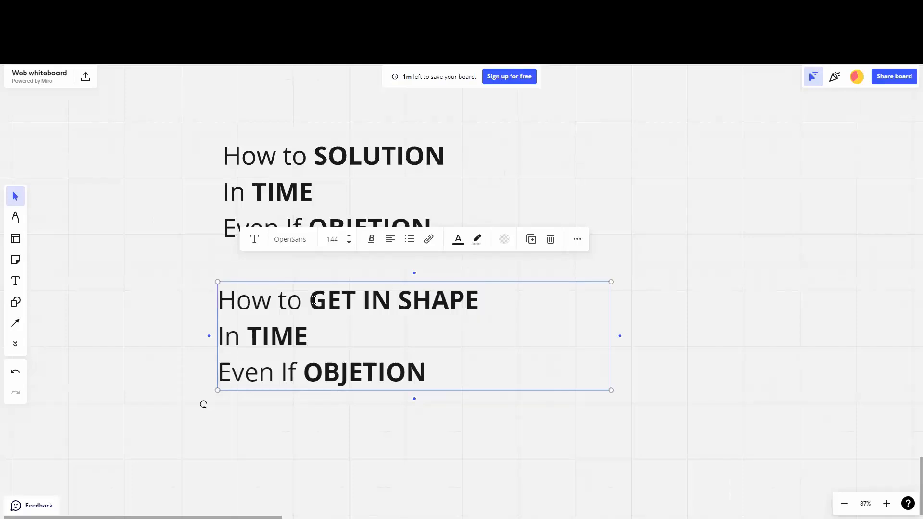
# Step: In the lower copy, replace "TIME" with "15 DAYS" and "OBJETION" with "HATE TO WORKOUT"
pyautogui.moveTo(308, 337); pyautogui.dragTo(254, 342)
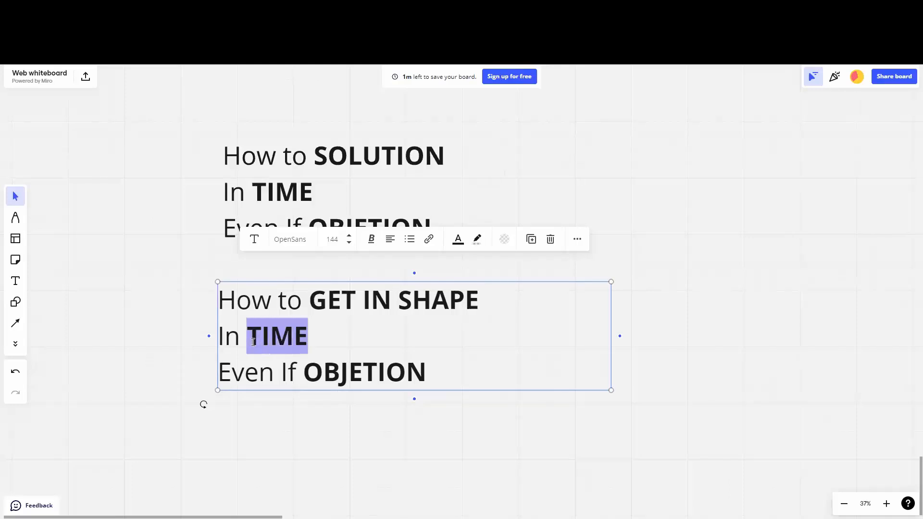
pyautogui.write('15 DAYS')
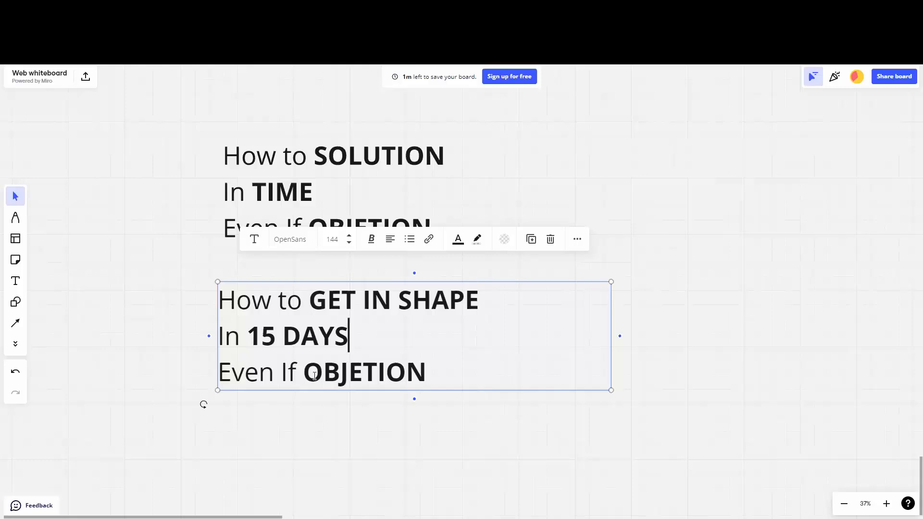
pyautogui.moveTo(304, 373); pyautogui.dragTo(466, 375)
pyautogui.write('HA')
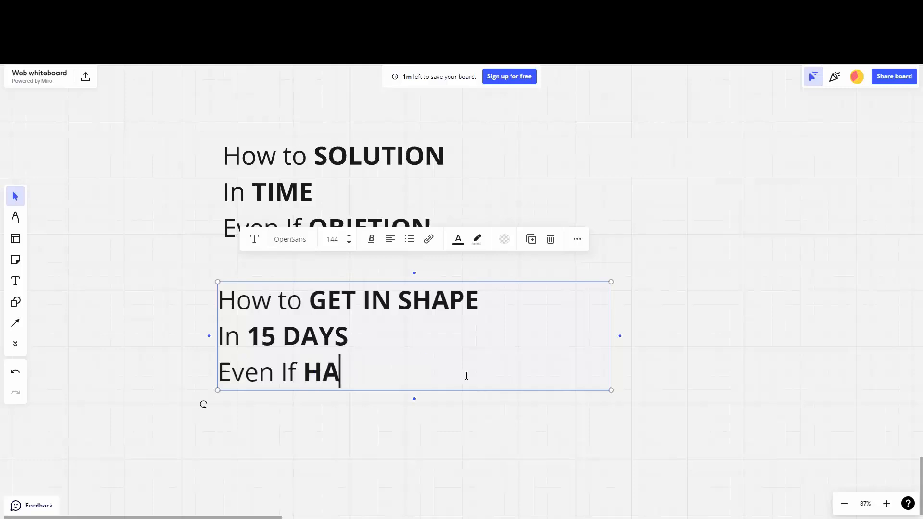
pyautogui.write('TE TO WORKOUT')
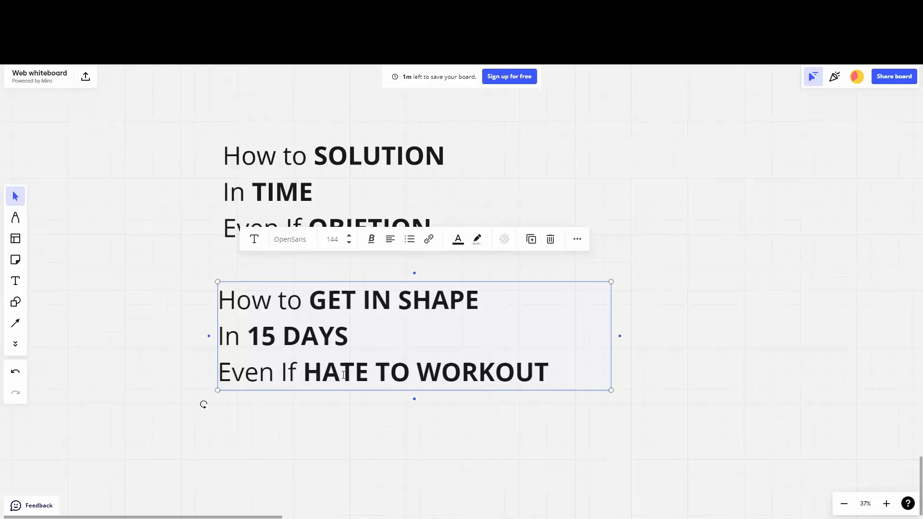
# Step: Copy all three lines of the get-in-shape example headline from the whiteboard
pyautogui.click(259, 316)
pyautogui.moveTo(564, 367); pyautogui.dragTo(222, 304)
pyautogui.hotkey('ctrl', 'c')
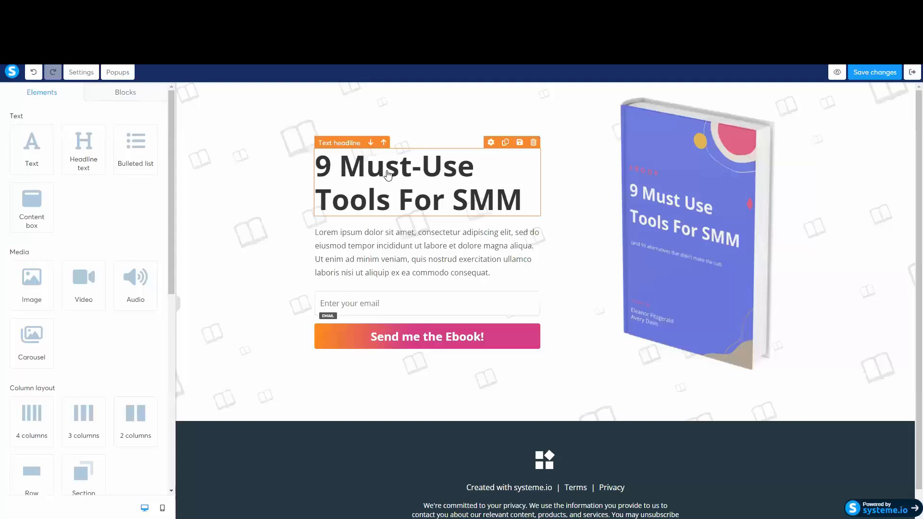
# Step: Switch to the systeme.io page editor and delete the lorem ipsum paragraph under the headline
pyautogui.moveTo(445, 250)
pyautogui.click(534, 220)
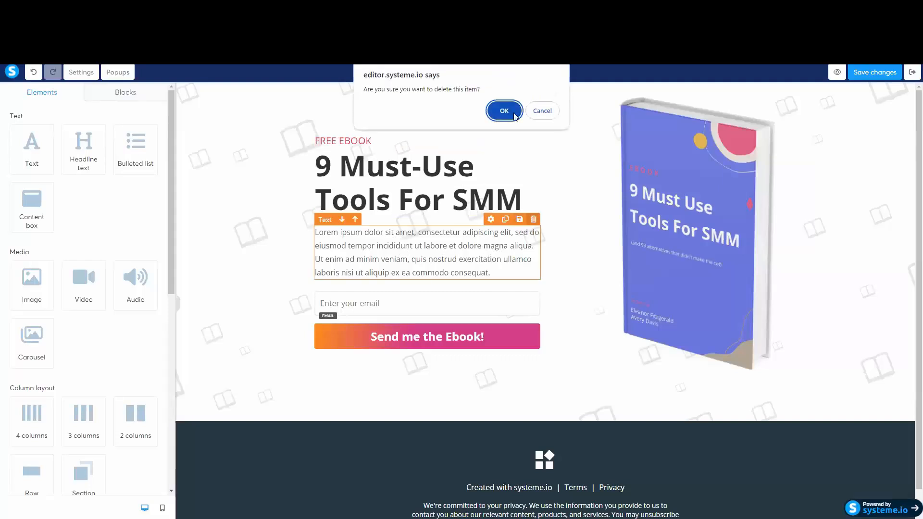
pyautogui.click(503, 109)
# Step: Replace the "9 Must-Use Tools For SMM" headline with the copied text "How to GET IN SHAPE In 15 DAYS Even If HATE TO WORKOUT"
pyautogui.doubleClick(406, 168)
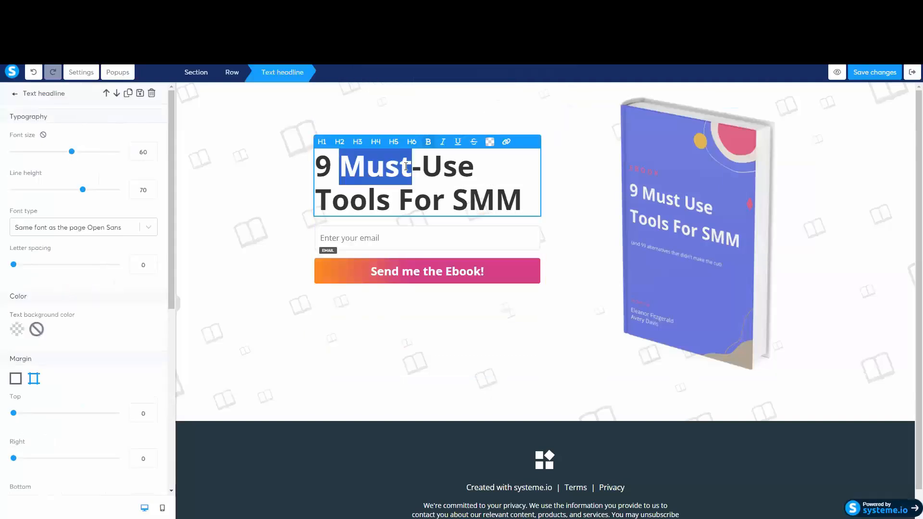
pyautogui.hotkey('ctrl', 'a')
pyautogui.hotkey('ctrl', 'v')
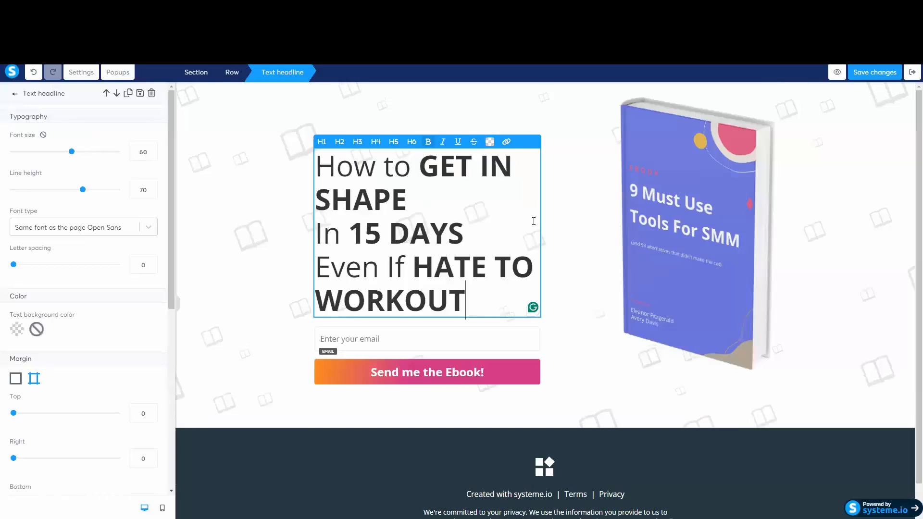
# Step: Reduce the get-in-shape headline's font size to 42
pyautogui.click(560, 220)
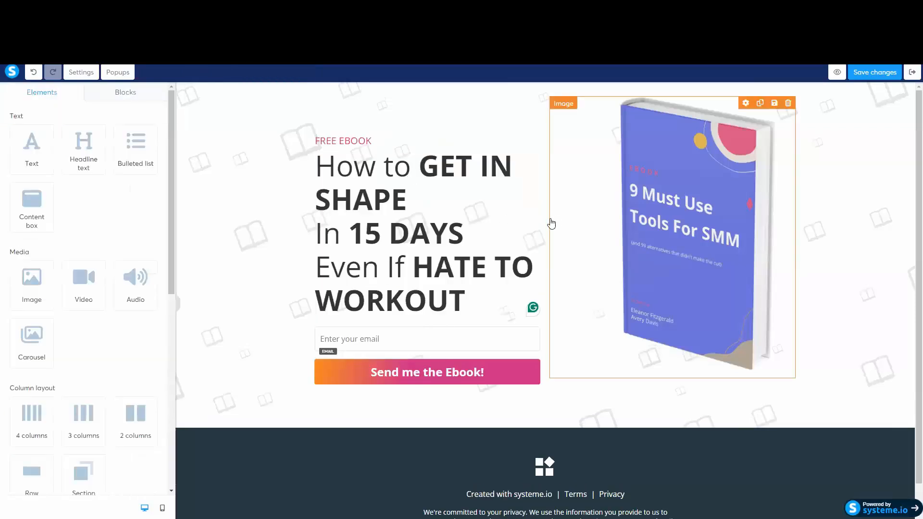
pyautogui.click(394, 210)
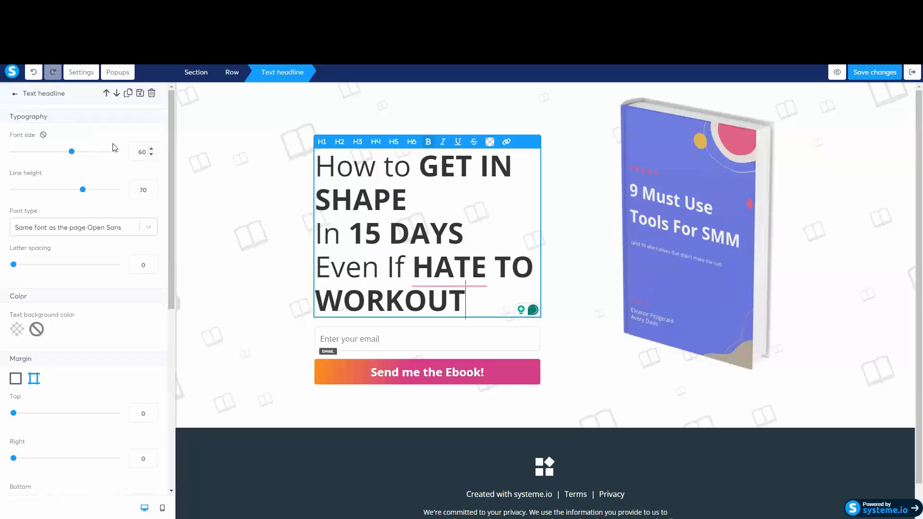
pyautogui.moveTo(72, 153); pyautogui.dragTo(53, 153)
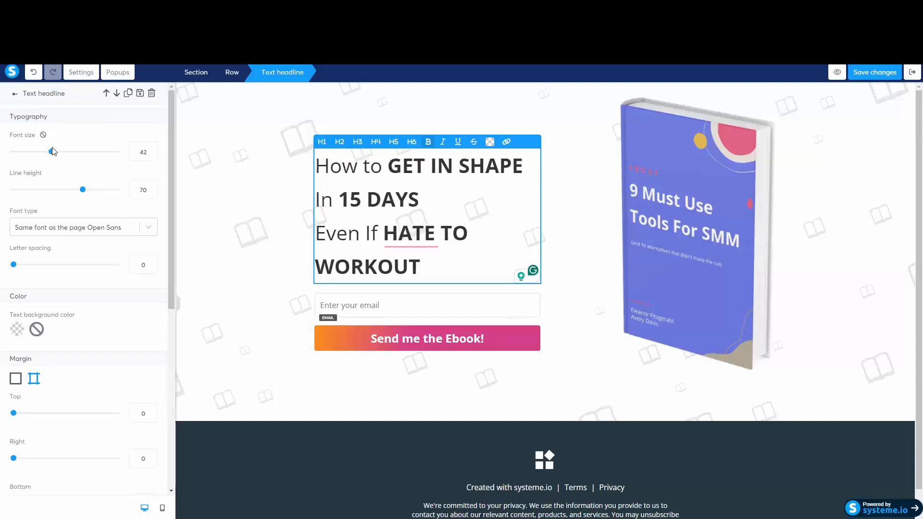
# Step: Try the suggested rewrite "I HATE" in the headline and remove the added "I" again
pyautogui.moveTo(411, 234)
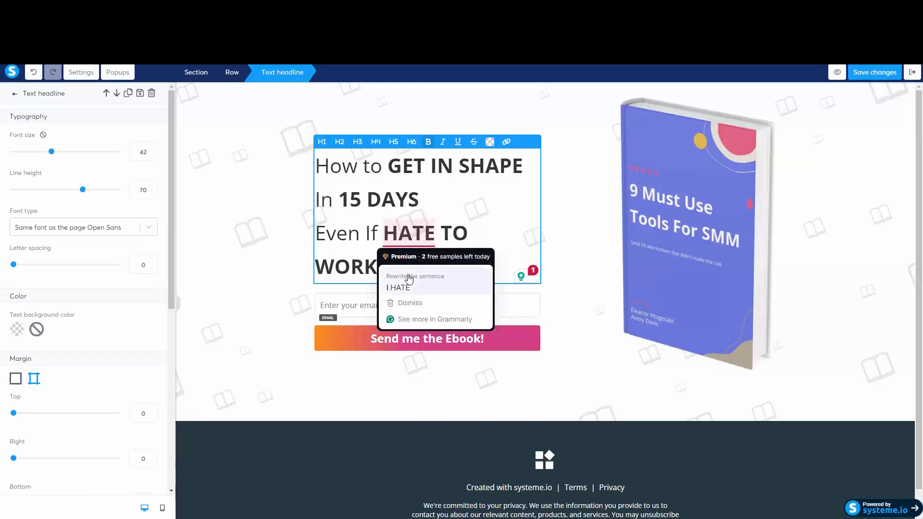
pyautogui.click(415, 235)
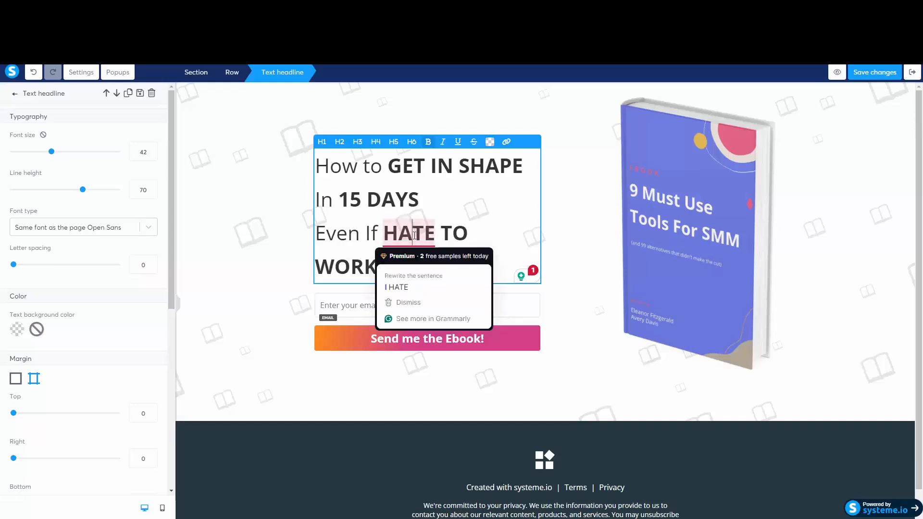
pyautogui.click(397, 286)
pyautogui.doubleClick(387, 230)
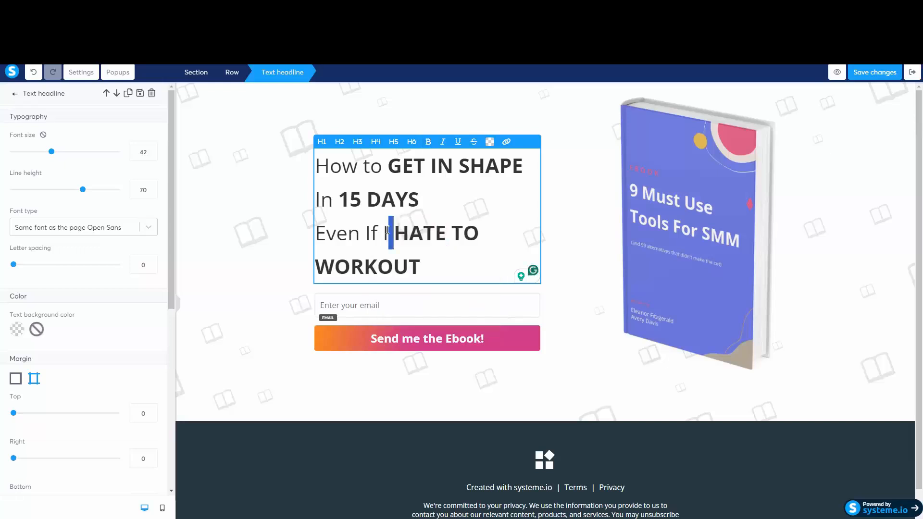
pyautogui.press('BackSpace')
pyautogui.press('BackSpace')
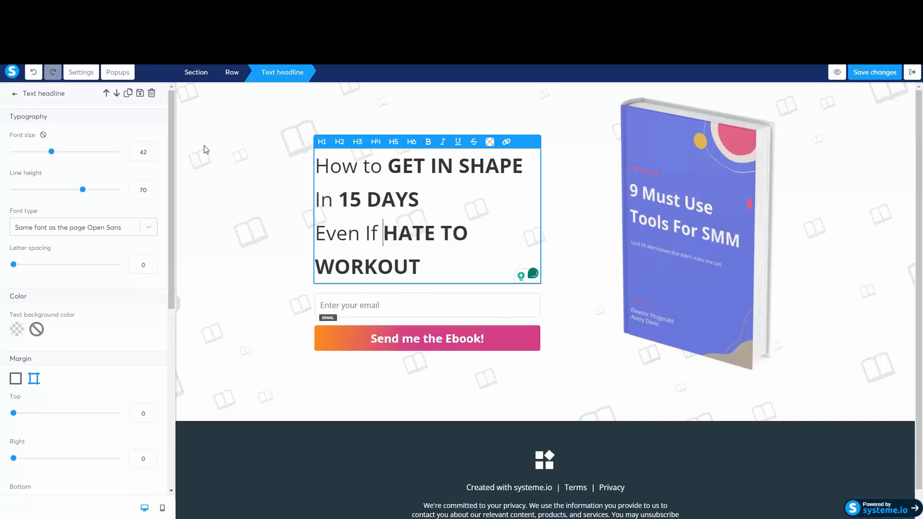
pyautogui.click(212, 208)
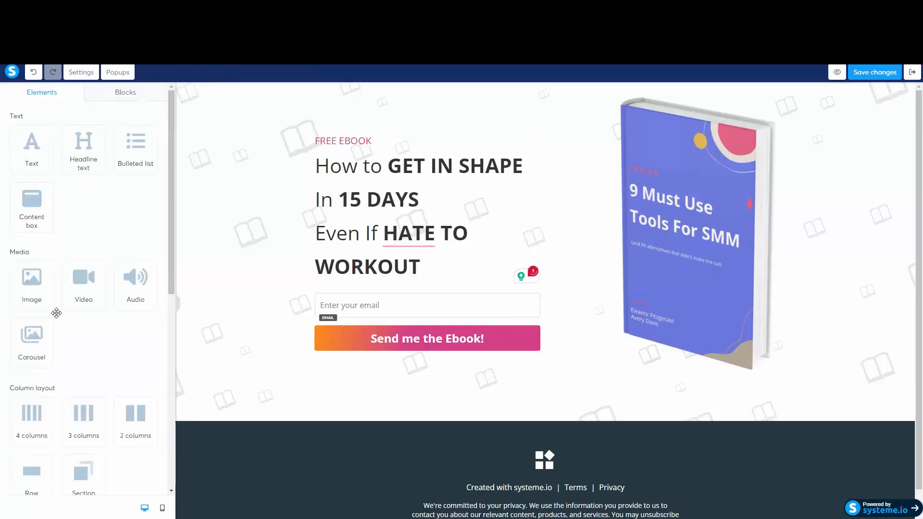
# Step: Duplicate the email form input above the "Send me the Ebook!" button
pyautogui.click(391, 315)
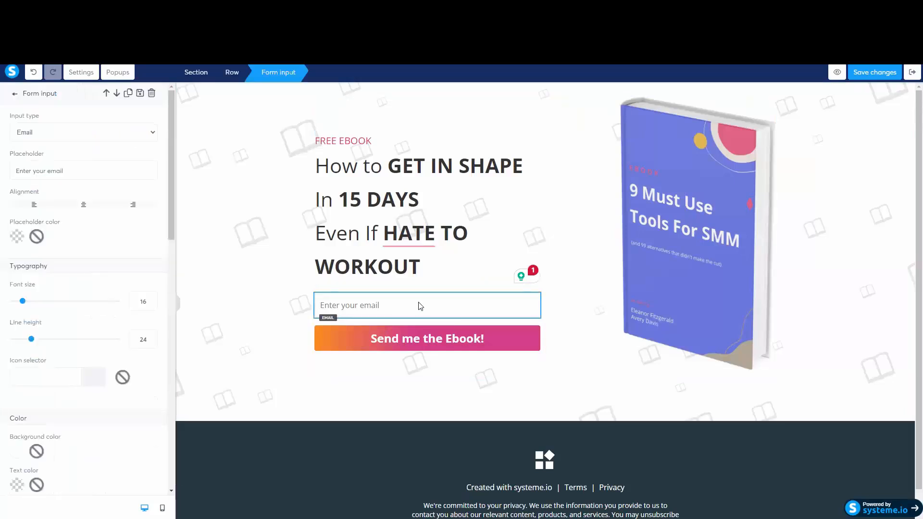
pyautogui.click(549, 304)
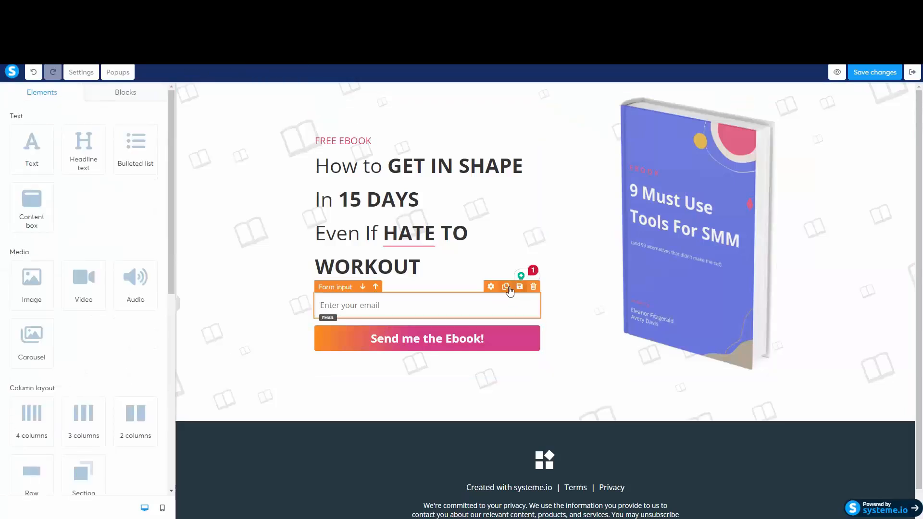
pyautogui.click(505, 287)
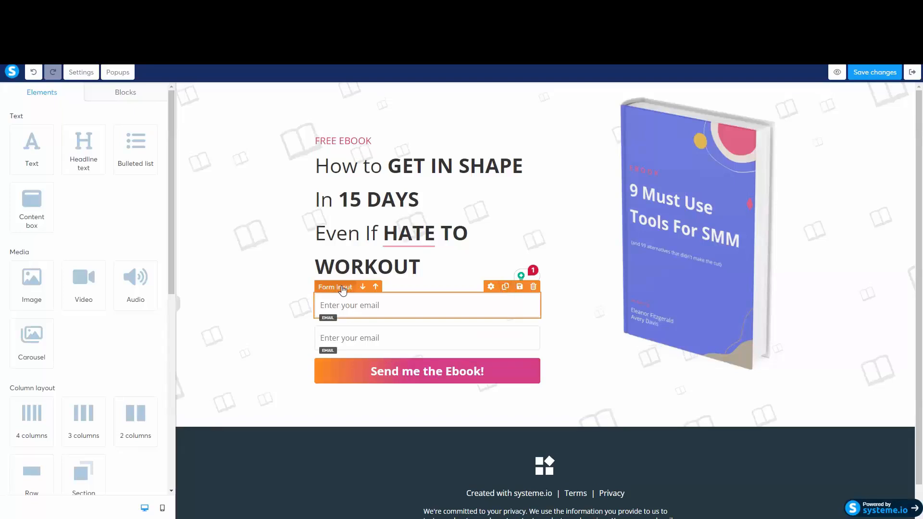
# Step: Change the input type of the upper email field to First name
pyautogui.click(350, 332)
pyautogui.click(366, 307)
pyautogui.click(481, 301)
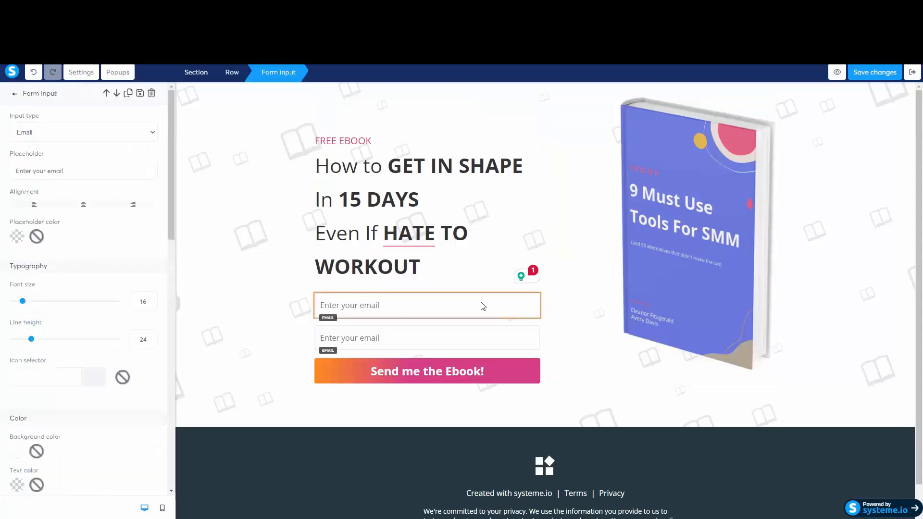
pyautogui.click(154, 137)
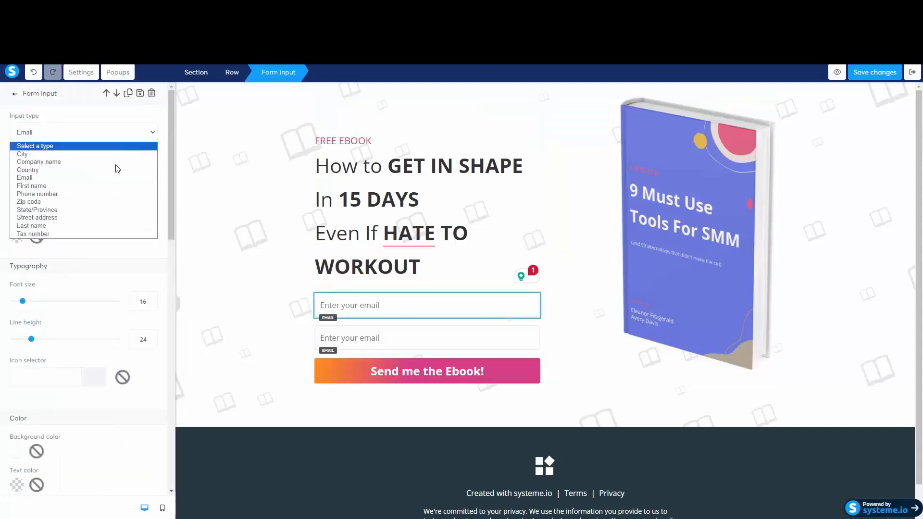
pyautogui.click(62, 185)
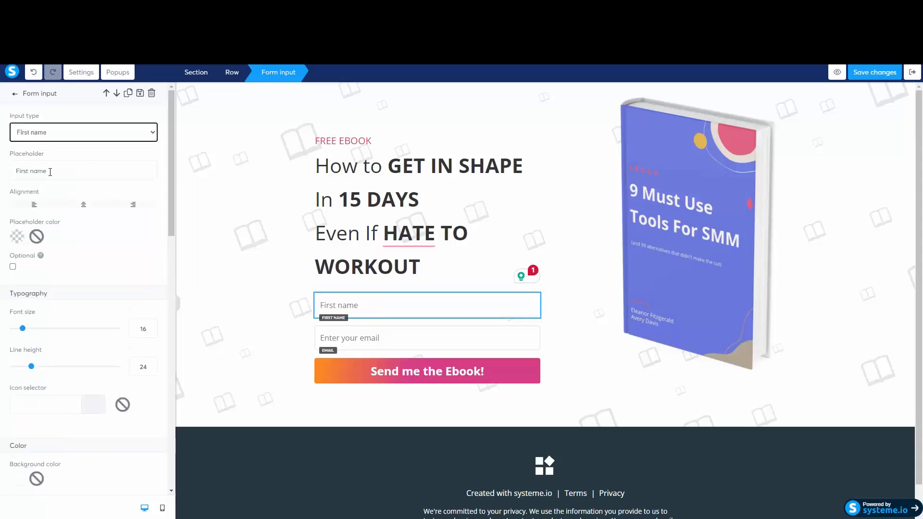
# Step: Set the first name field's placeholder to "Name" and save the squeeze page
pyautogui.click(31, 168)
pyautogui.tripleClick(15, 170)
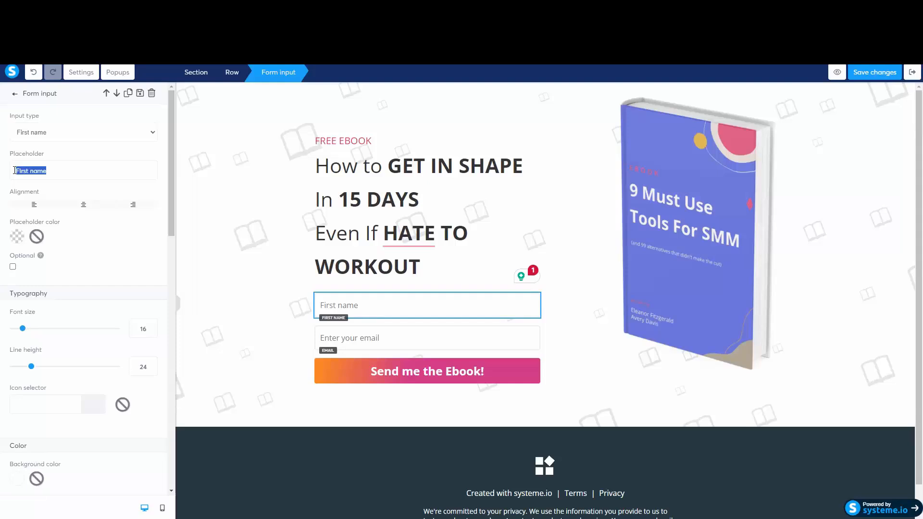
pyautogui.write('n')
pyautogui.write('Name')
pyautogui.click(800, 222)
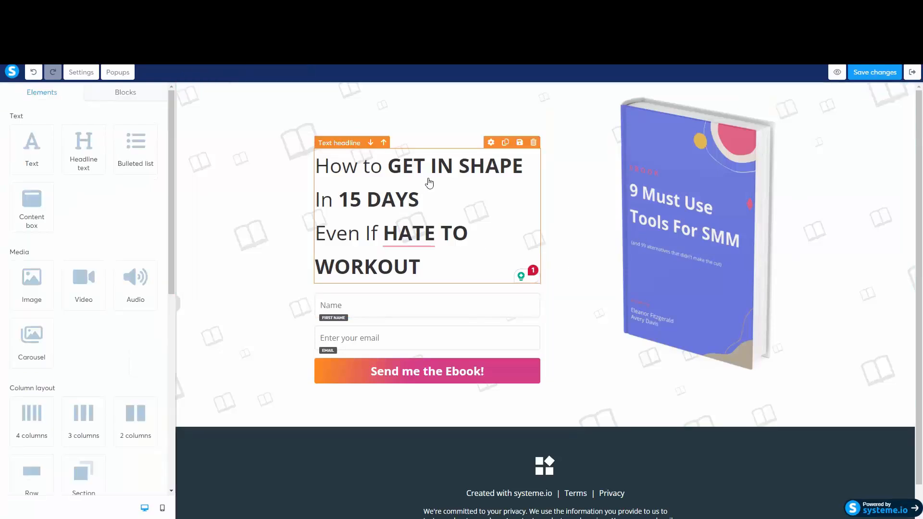
pyautogui.click(871, 75)
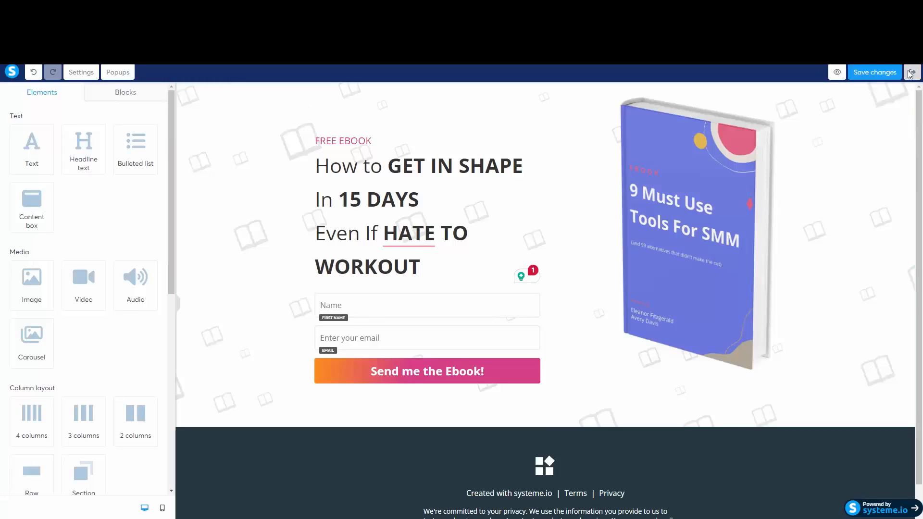
# Step: Switch to the whiteboard and write "TY" in green pen above the middle page of the funnel sketch
pyautogui.hotkey('alt', 'Left')
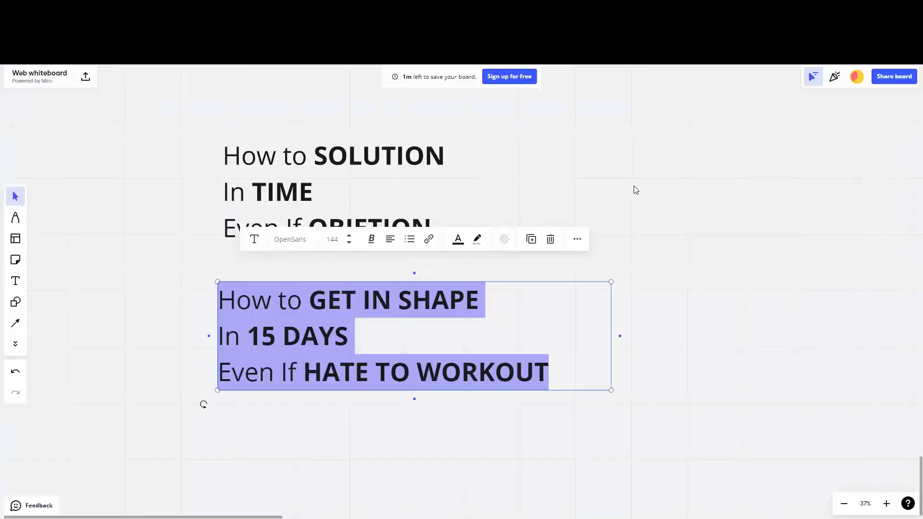
pyautogui.click(635, 190)
pyautogui.click(635, 190)
pyautogui.scroll(8, 616, 163)
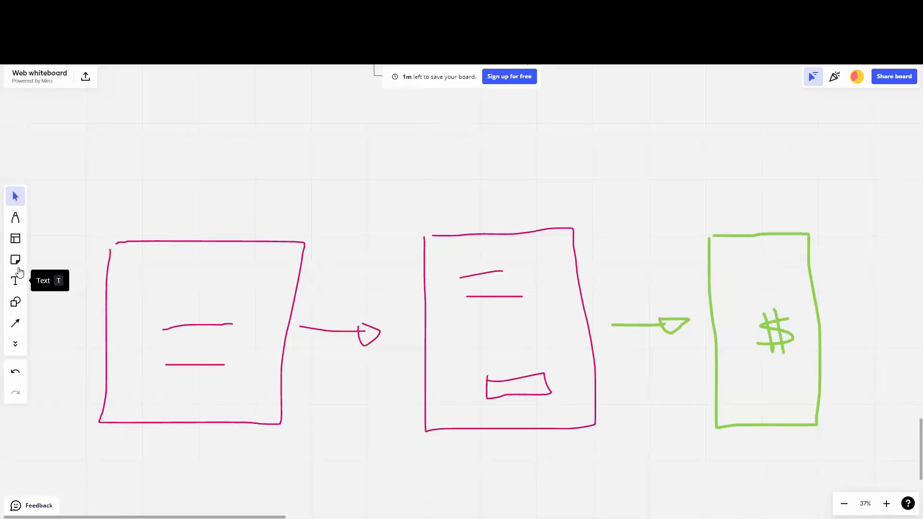
pyautogui.click(18, 217)
pyautogui.moveTo(475, 167)
pyautogui.mouseDown()
pyautogui.moveTo(469, 202)
pyautogui.moveTo(489, 168)
pyautogui.moveTo(502, 179)
pyautogui.moveTo(498, 200)
pyautogui.mouseUp()
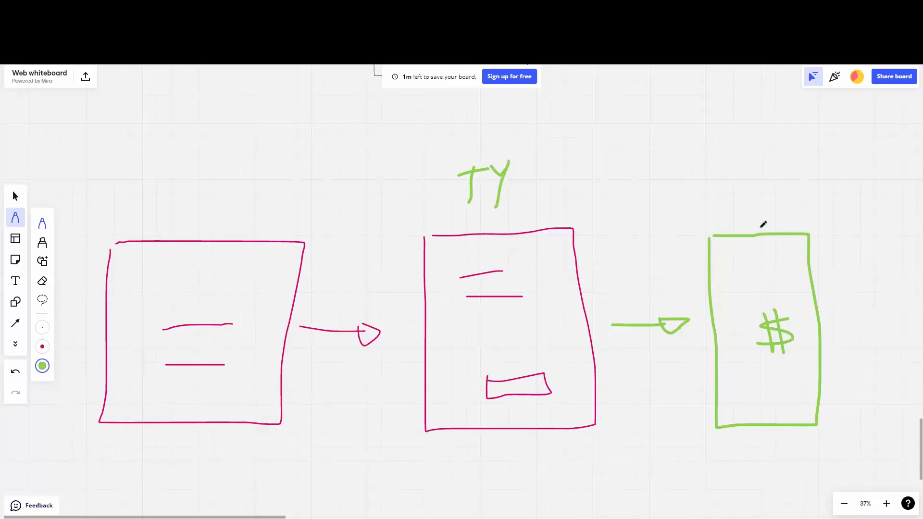
# Step: Annotate the funnel sketch in green with a second dollar sign, an arrow towards the button, and a filled arrowhead extended to the last page
pyautogui.moveTo(770, 258)
pyautogui.mouseDown()
pyautogui.moveTo(766, 272)
pyautogui.moveTo(778, 283)
pyautogui.mouseUp()
pyautogui.moveTo(771, 240); pyautogui.dragTo(785, 280)
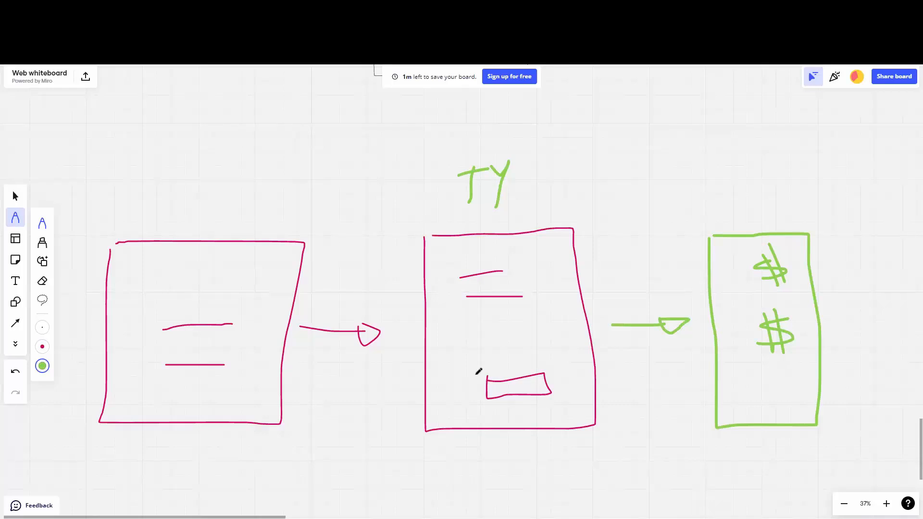
pyautogui.moveTo(502, 342)
pyautogui.mouseDown()
pyautogui.moveTo(506, 361)
pyautogui.moveTo(512, 357)
pyautogui.mouseUp()
pyautogui.moveTo(667, 311)
pyautogui.mouseDown()
pyautogui.moveTo(669, 321)
pyautogui.moveTo(667, 312)
pyautogui.moveTo(689, 319)
pyautogui.mouseUp()
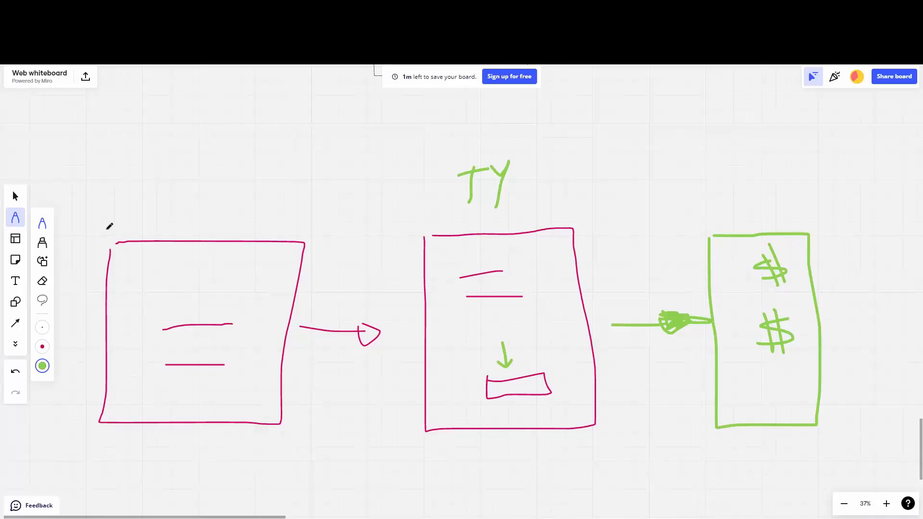
pyautogui.click(15, 195)
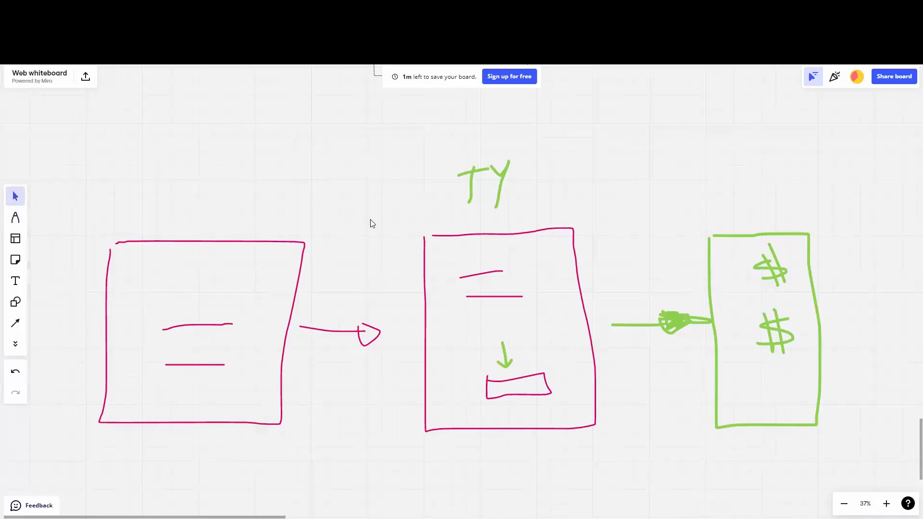
# Step: Draw a row of envelopes with the thin black pen below the middle page of the funnel sketch
pyautogui.moveTo(391, 214); pyautogui.dragTo(392, 151)
pyautogui.scroll(-5, 393, 151)
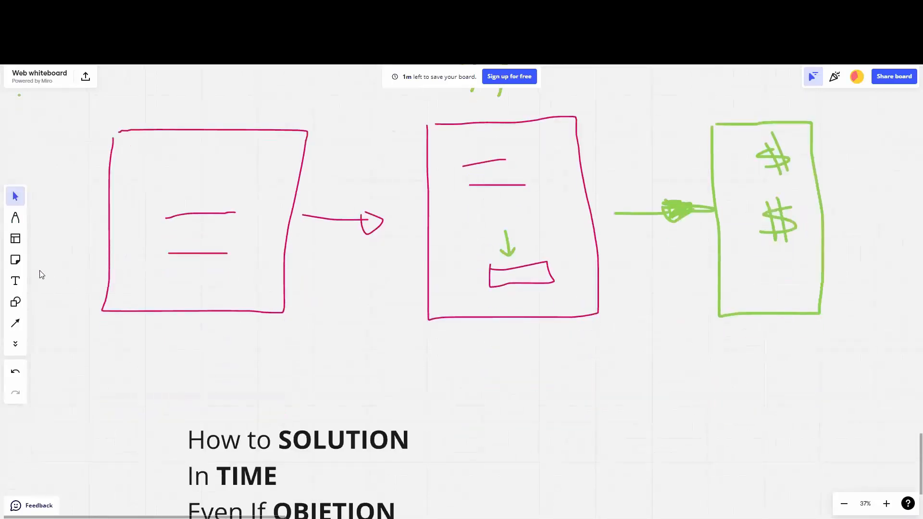
pyautogui.click(17, 224)
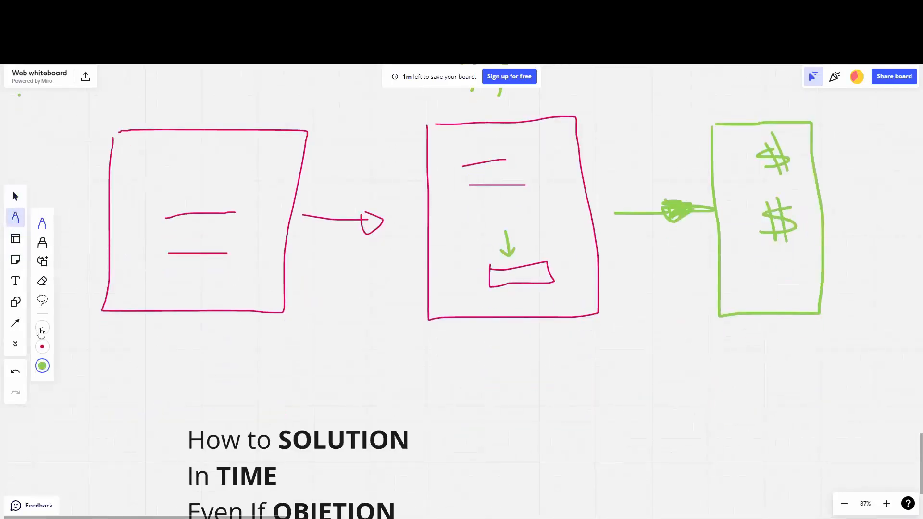
pyautogui.moveTo(416, 335)
pyautogui.mouseDown()
pyautogui.moveTo(421, 381)
pyautogui.moveTo(505, 382)
pyautogui.moveTo(502, 327)
pyautogui.moveTo(423, 332)
pyautogui.moveTo(506, 340)
pyautogui.moveTo(482, 417)
pyautogui.moveTo(623, 420)
pyautogui.moveTo(488, 336)
pyautogui.moveTo(552, 410)
pyautogui.moveTo(595, 347)
pyautogui.mouseUp()
pyautogui.scroll(5, 613, 350)
pyautogui.scroll(2, 485, 330)
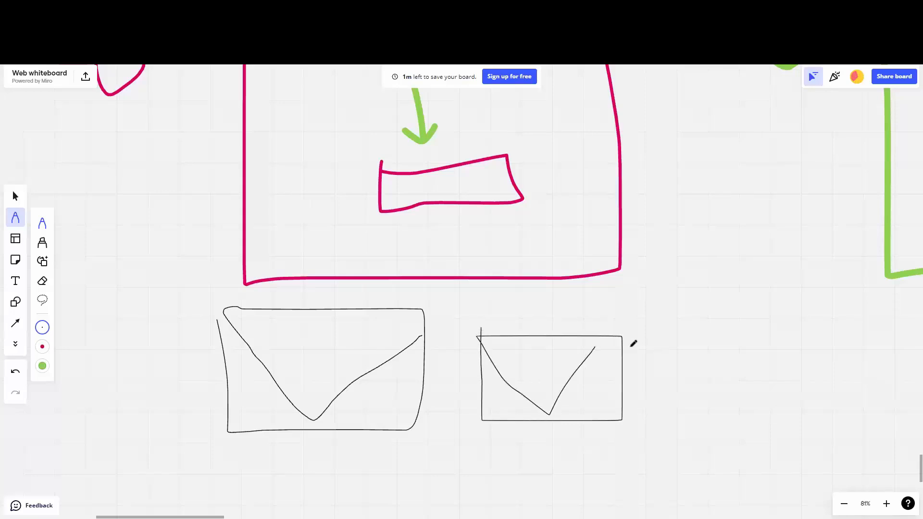
pyautogui.moveTo(646, 329)
pyautogui.mouseDown()
pyautogui.moveTo(657, 405)
pyautogui.moveTo(791, 414)
pyautogui.moveTo(638, 315)
pyautogui.moveTo(714, 377)
pyautogui.moveTo(797, 318)
pyautogui.mouseUp()
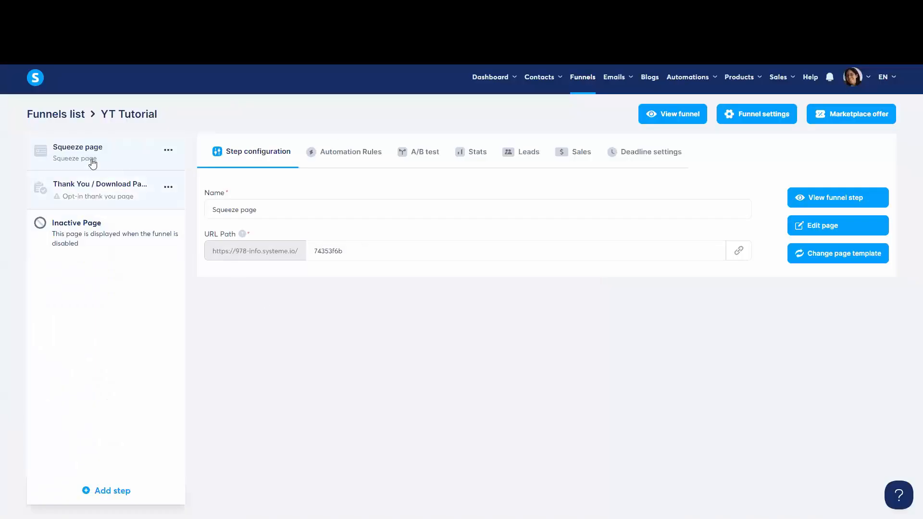
# Step: Switch back to systeme.io and preview the "Thank you for registering!" template for the funnel's Thank You / Download step
pyautogui.click(125, 197)
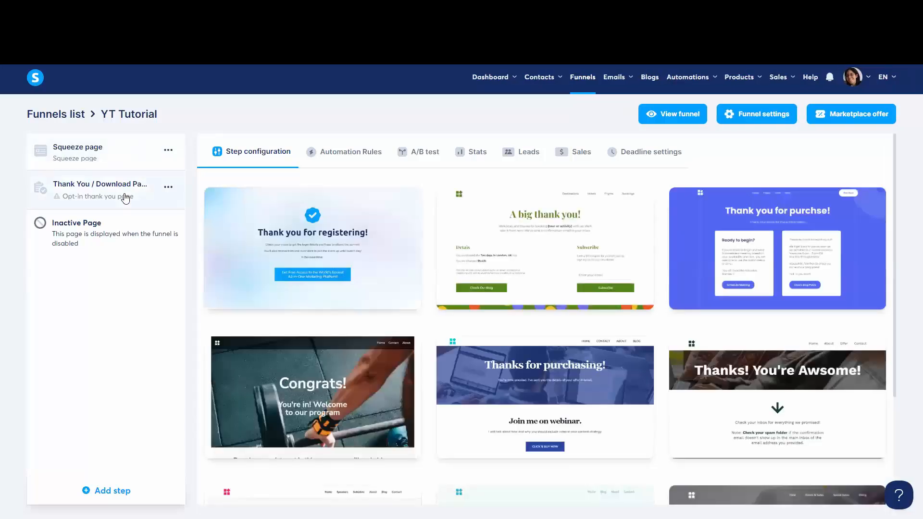
pyautogui.moveTo(296, 232)
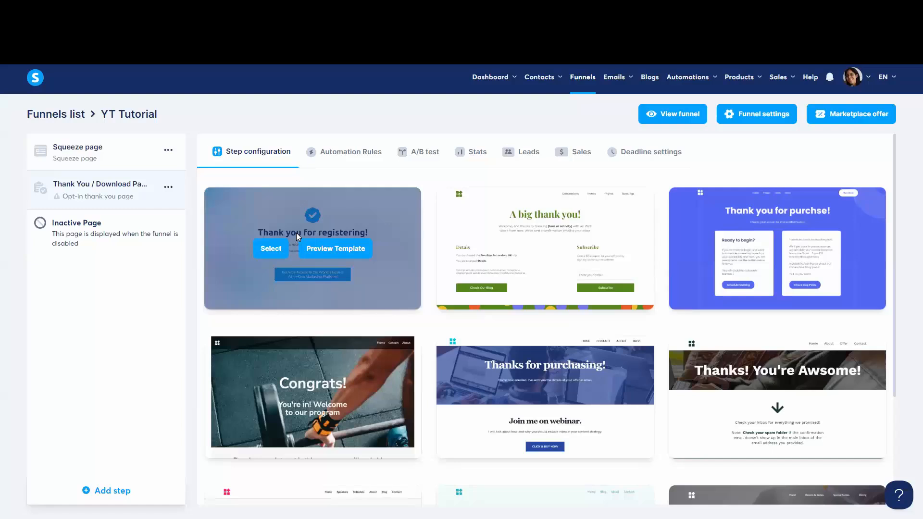
pyautogui.click(323, 257)
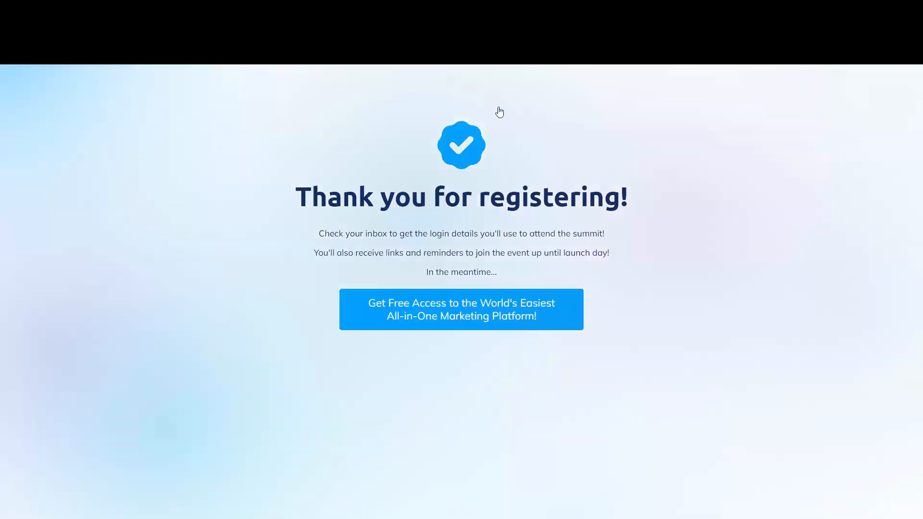
pyautogui.hotkey('ctrl', 'w')
# Step: List 30 templates per page and look through the available thank-you page designs
pyautogui.scroll(-3, 772, 275)
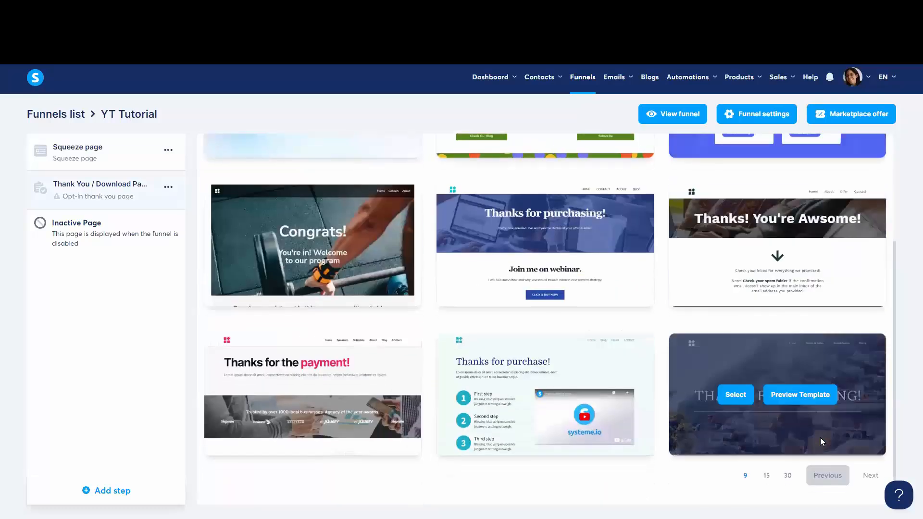
pyautogui.click(788, 476)
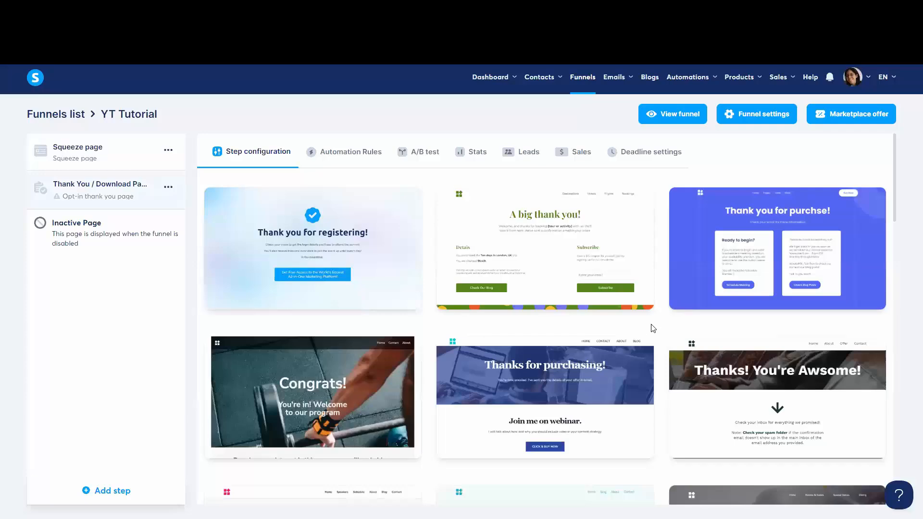
pyautogui.scroll(-5, 652, 328)
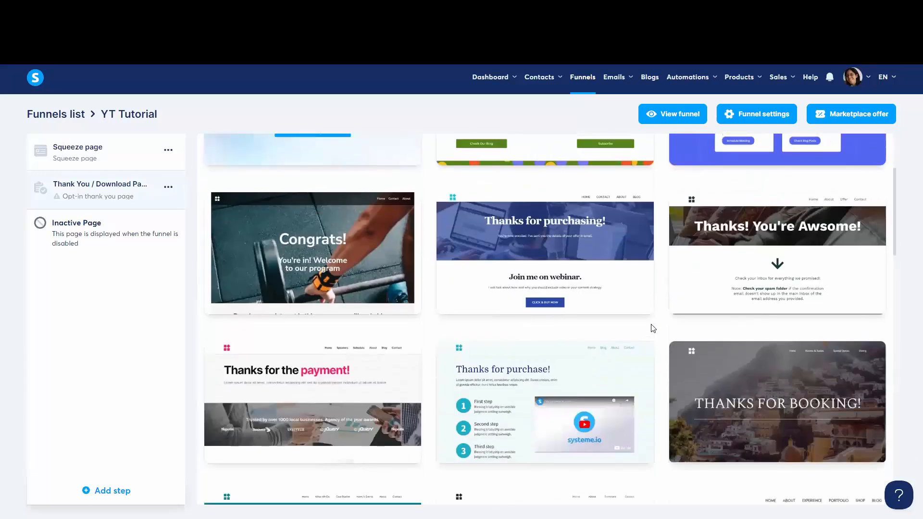
pyautogui.scroll(-8, 653, 328)
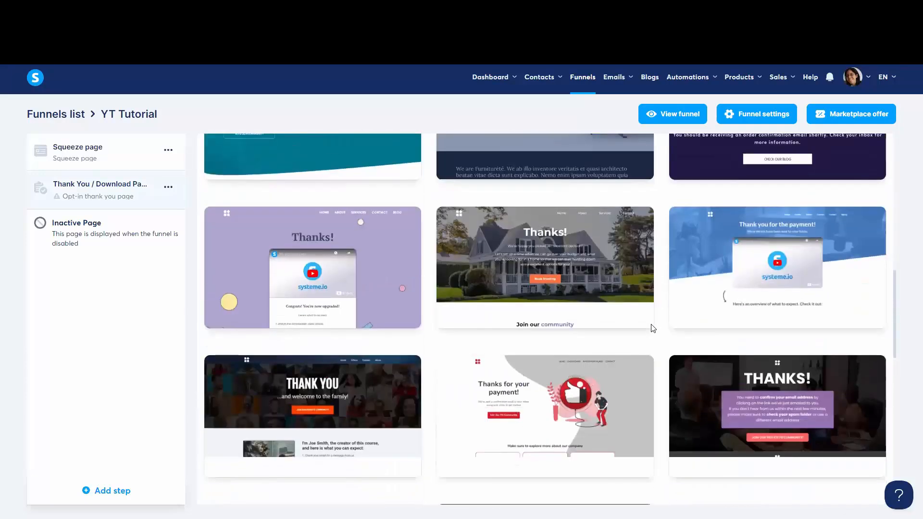
pyautogui.scroll(-5, 650, 329)
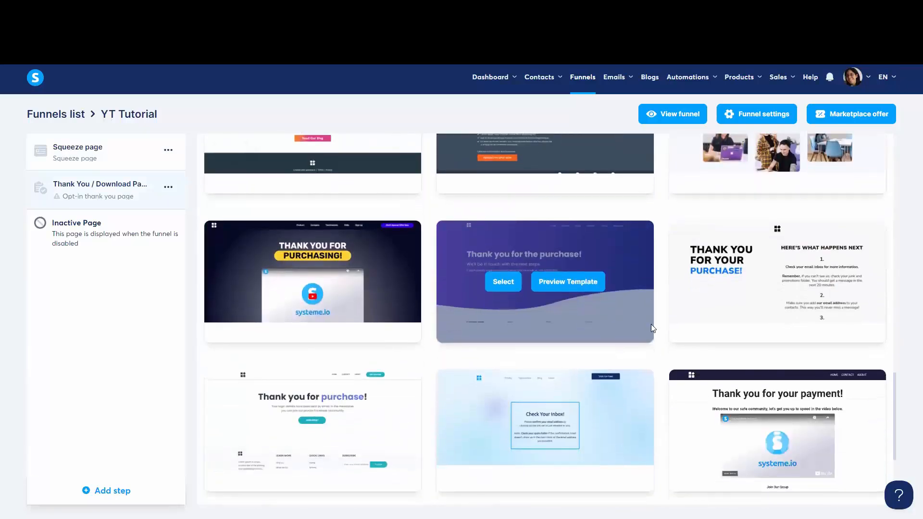
pyautogui.scroll(-3, 652, 325)
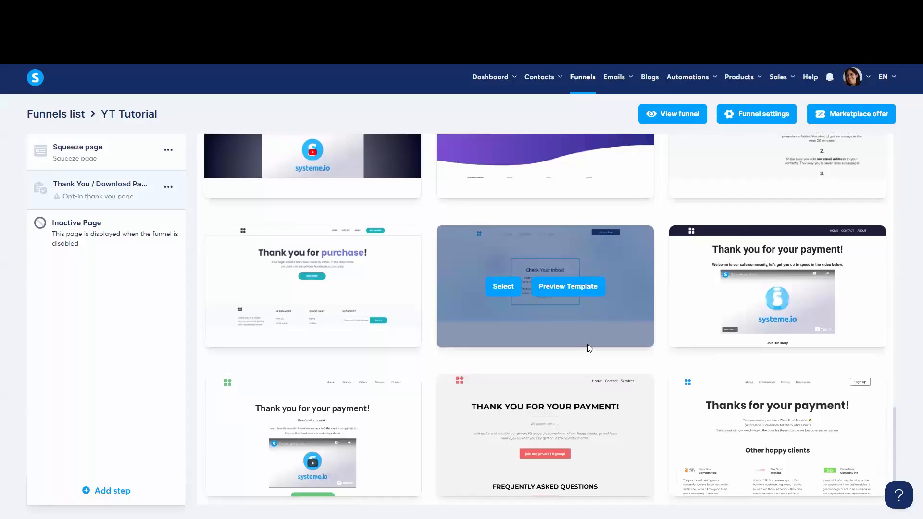
pyautogui.scroll(-5, 587, 344)
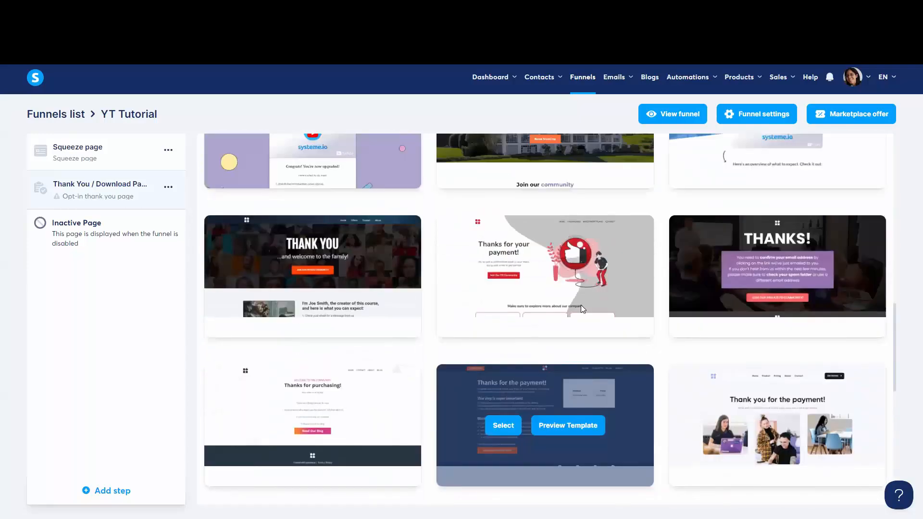
# Step: Apply the "Thank you for registering!" template to the Thank You / Download step and open the page for editing
pyautogui.scroll(12, 580, 305)
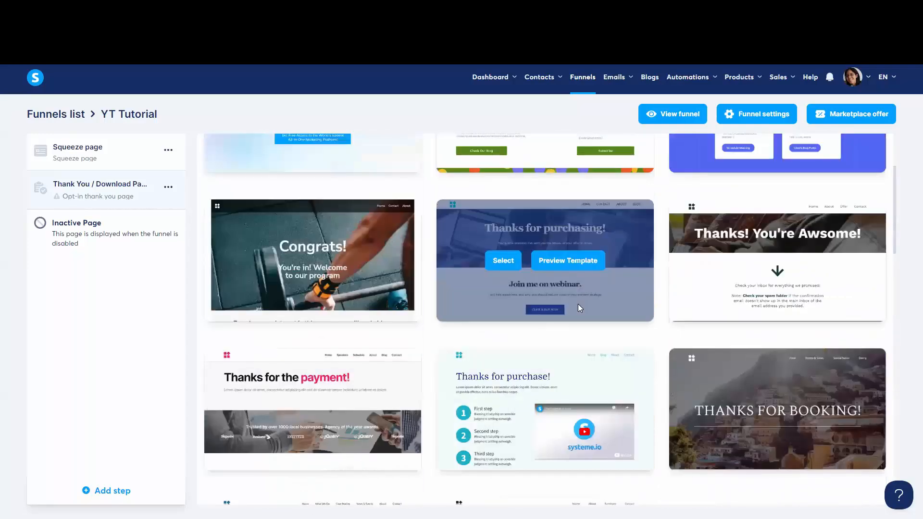
pyautogui.scroll(3, 578, 304)
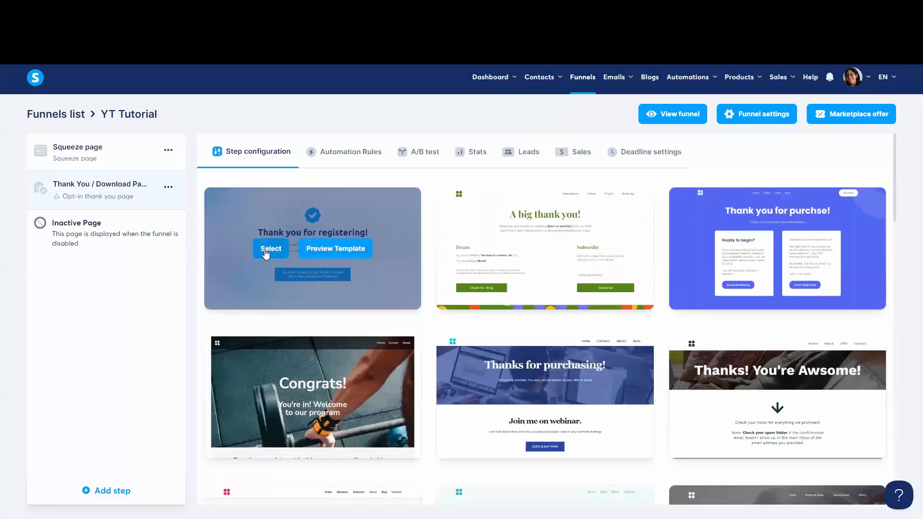
pyautogui.click(265, 251)
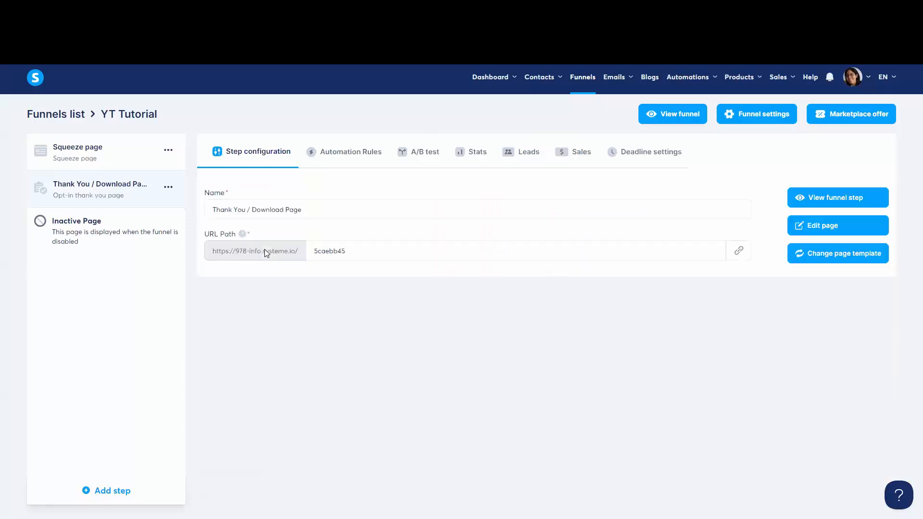
pyautogui.click(820, 230)
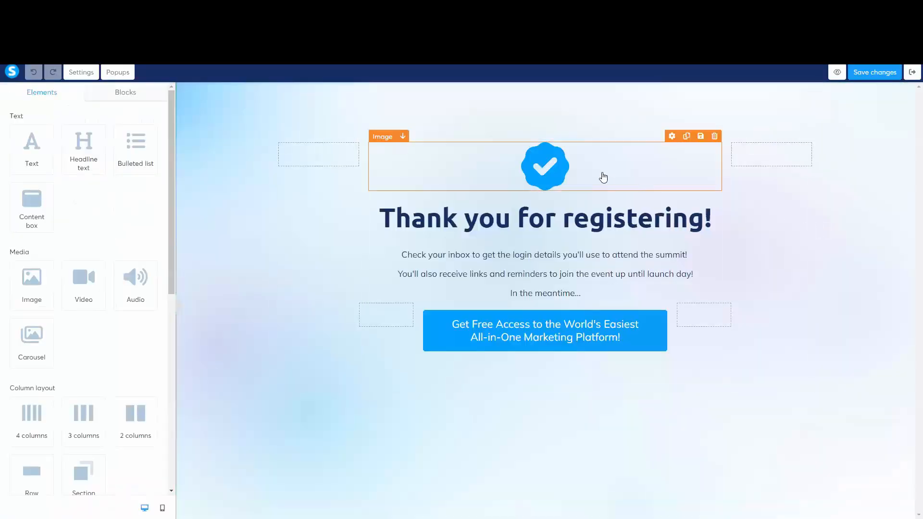
# Step: Delete the blue checkmark image above the "Thank you for registering!" headline
pyautogui.click(591, 173)
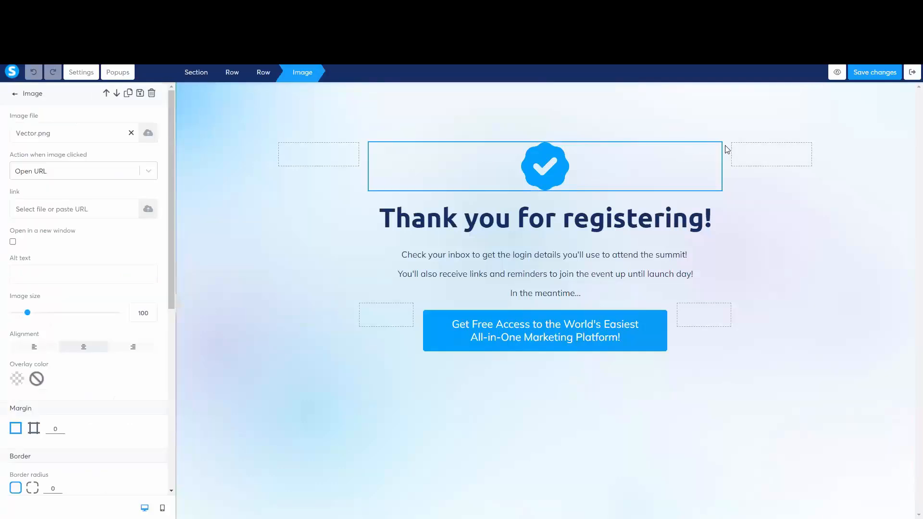
pyautogui.click(710, 154)
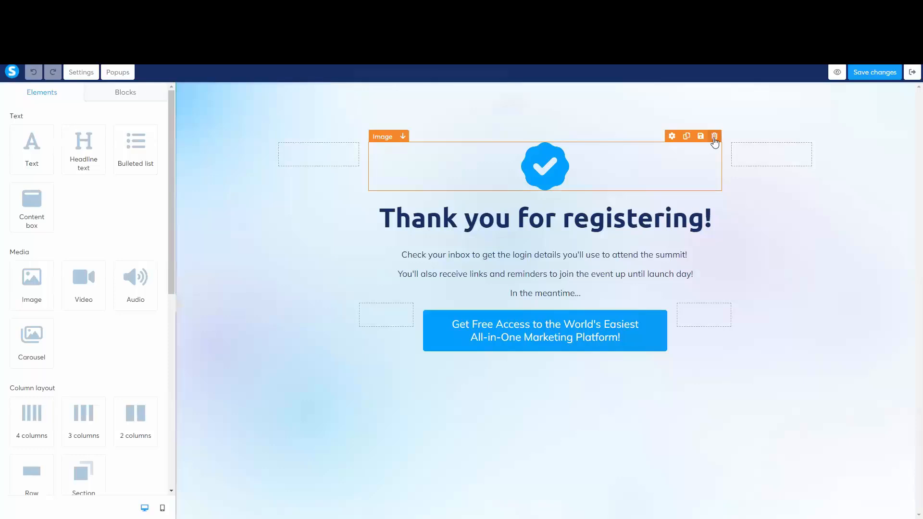
pyautogui.click(714, 139)
pyautogui.click(505, 112)
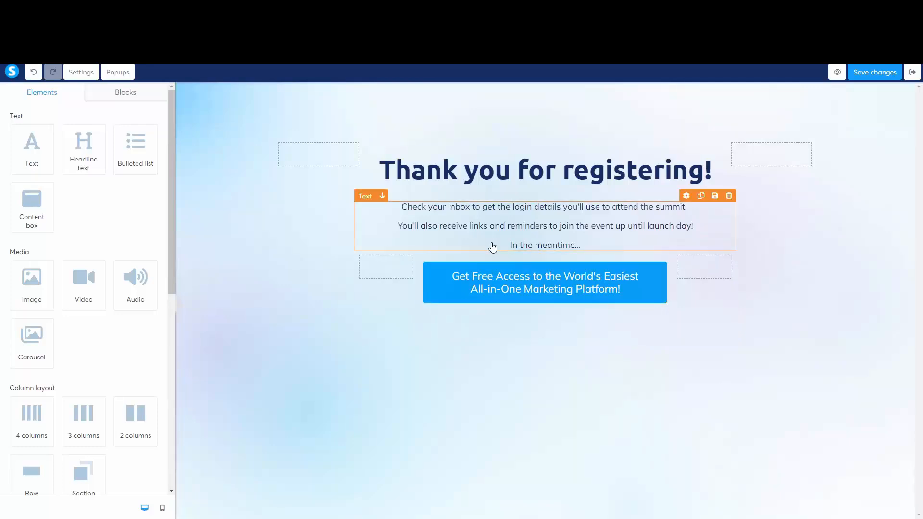
# Step: Open the call-to-action button's settings, capture them as a screenshot with a red arrow pointing at the url field, and copy the capture
pyautogui.click(531, 280)
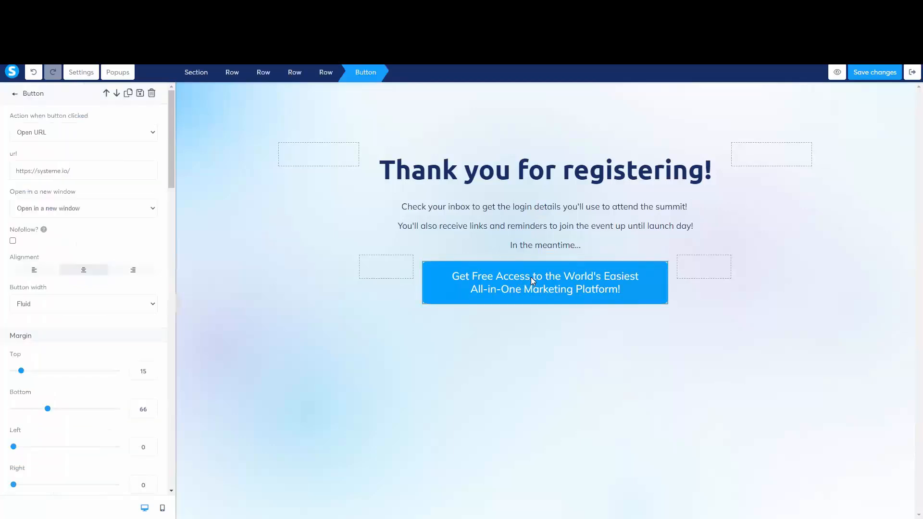
pyautogui.press('Print')
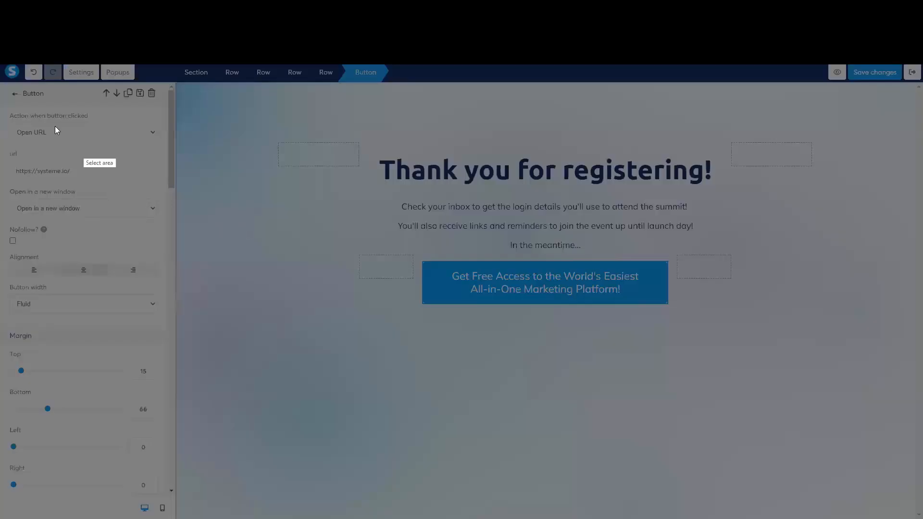
pyautogui.moveTo(5, 87); pyautogui.dragTo(211, 254)
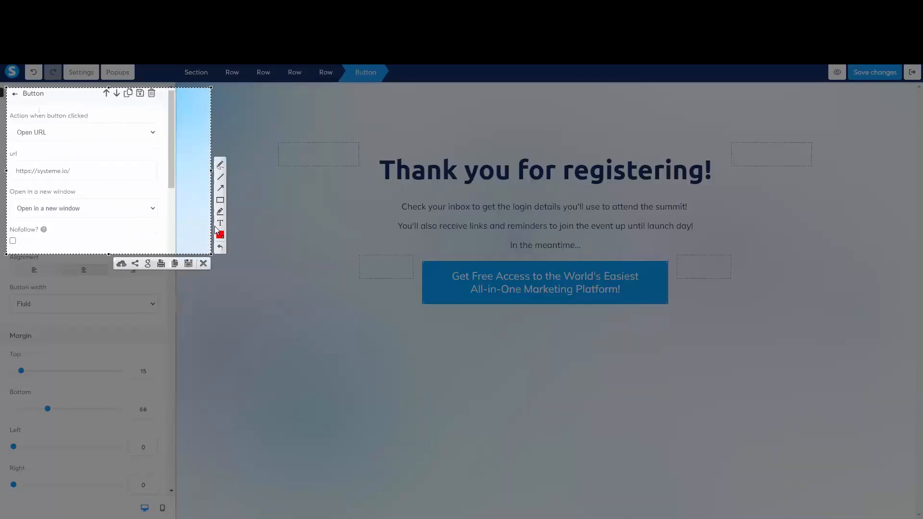
pyautogui.click(220, 188)
pyautogui.moveTo(158, 133); pyautogui.dragTo(70, 163)
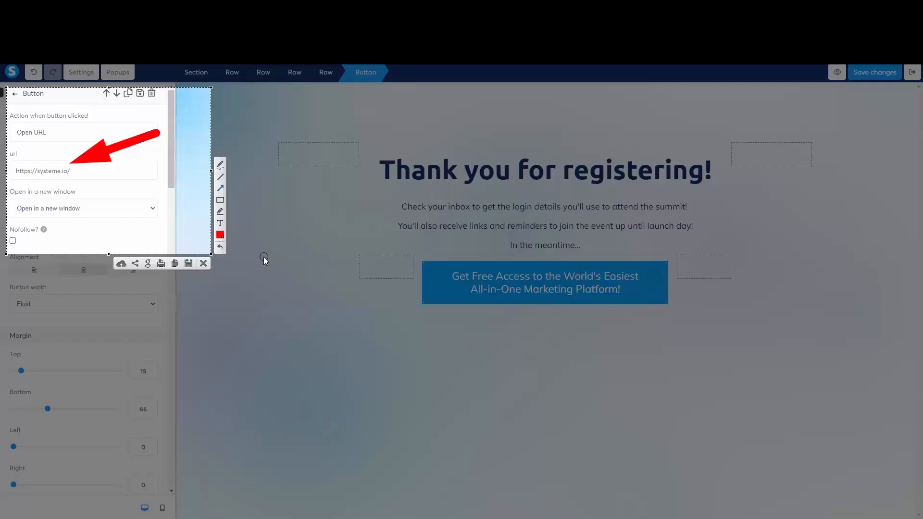
pyautogui.hotkey('ctrl', 'c')
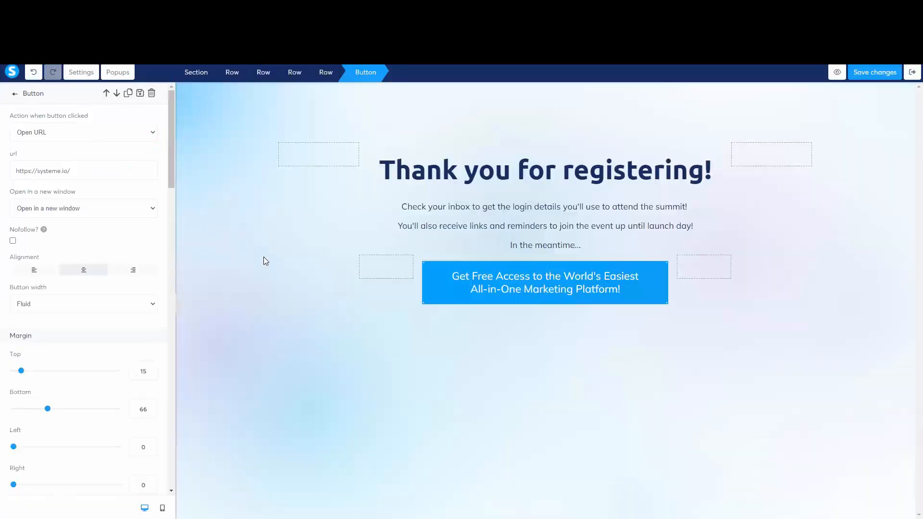
# Step: Add a video element directly below the "Thank you for registering!" headline
pyautogui.click(317, 195)
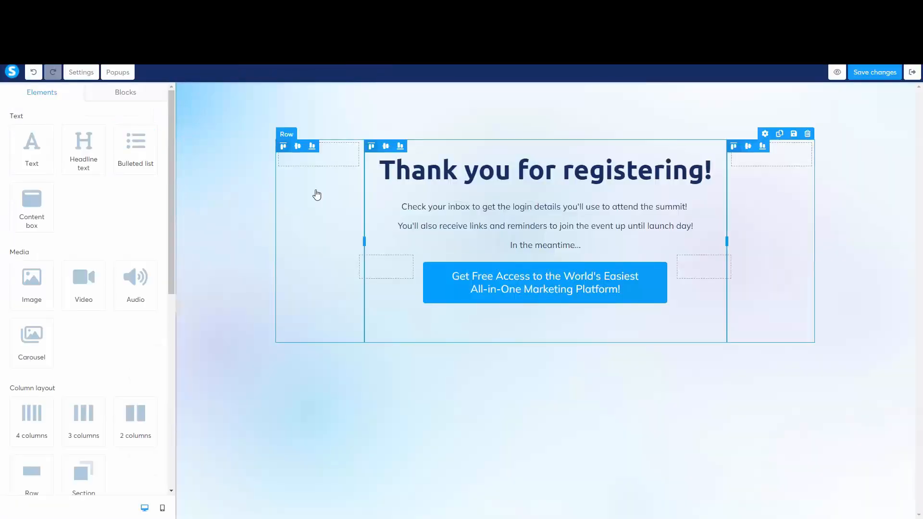
pyautogui.click(502, 185)
pyautogui.moveTo(100, 275); pyautogui.dragTo(505, 190)
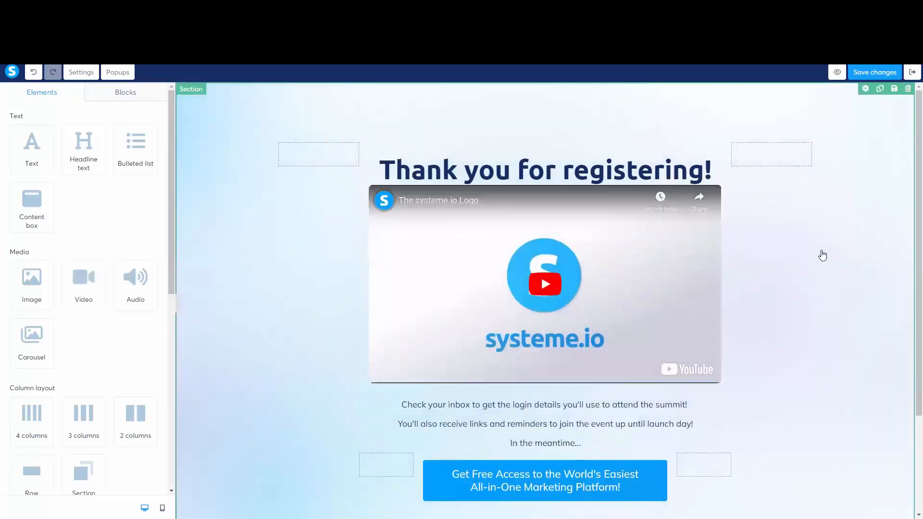
pyautogui.click(795, 250)
# Step: Move the video into the inner row, directly above the "Check your inbox" text
pyautogui.click(632, 230)
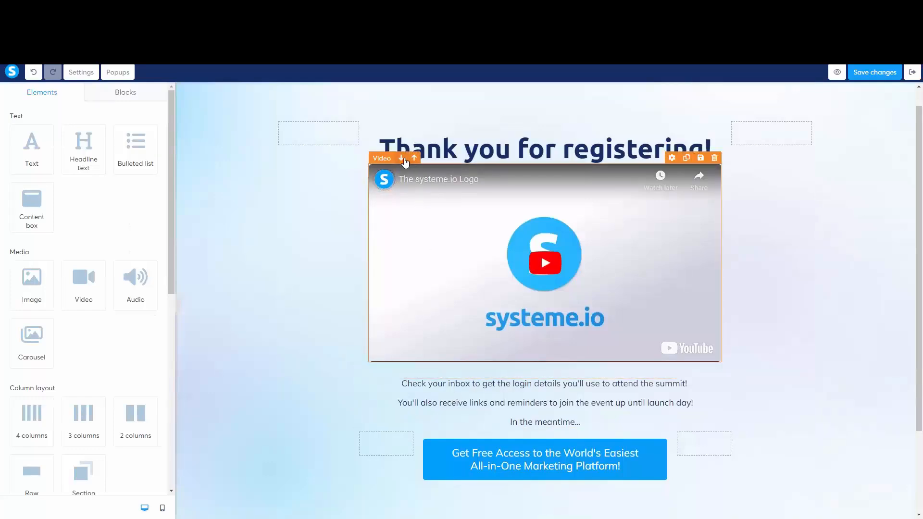
pyautogui.click(405, 162)
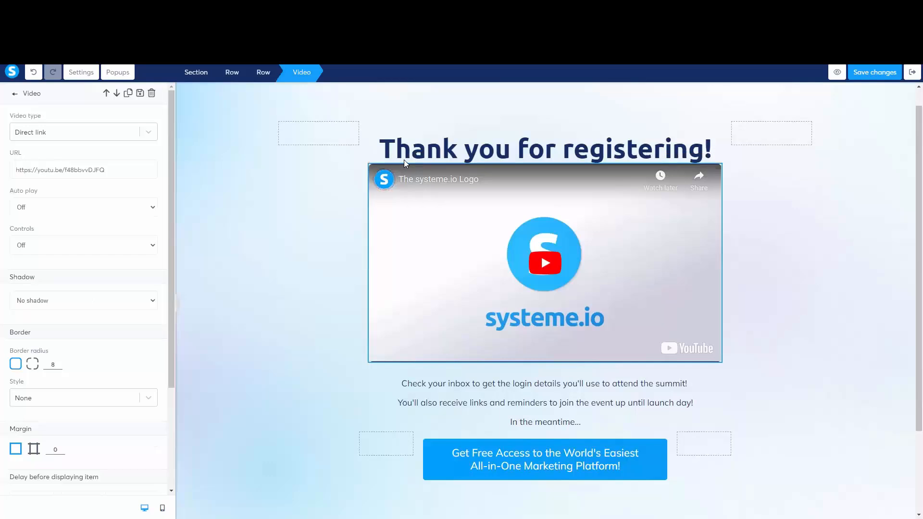
pyautogui.click(436, 184)
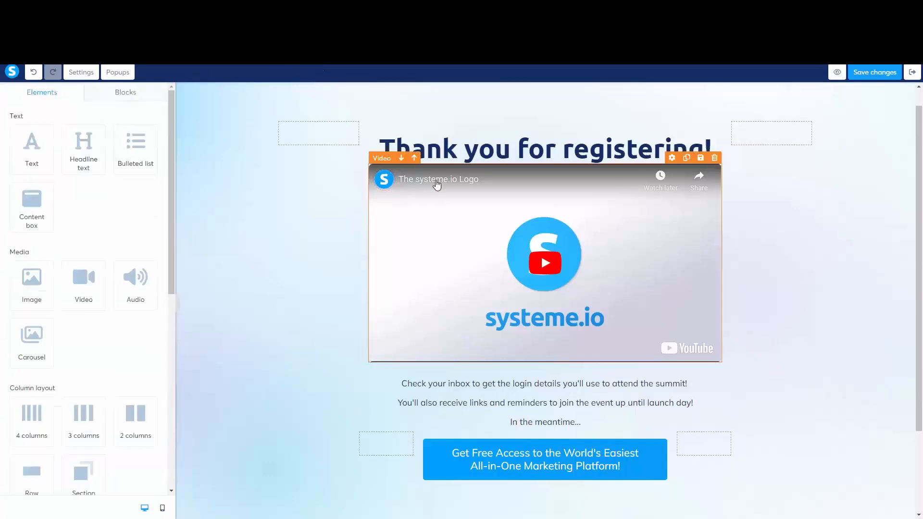
pyautogui.click(400, 164)
pyautogui.click(566, 185)
pyautogui.moveTo(463, 175); pyautogui.dragTo(470, 405)
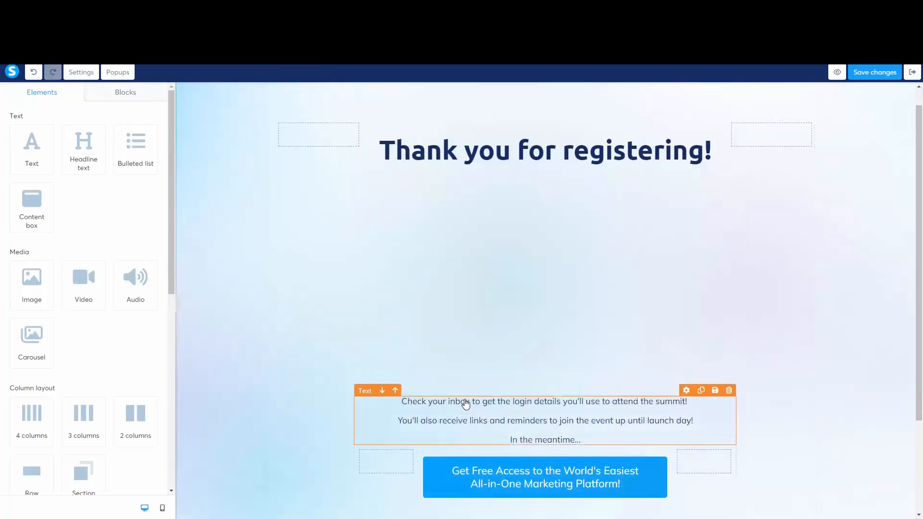
# Step: Move the "Check your inbox" text block above the video, directly under the headline
pyautogui.click(426, 400)
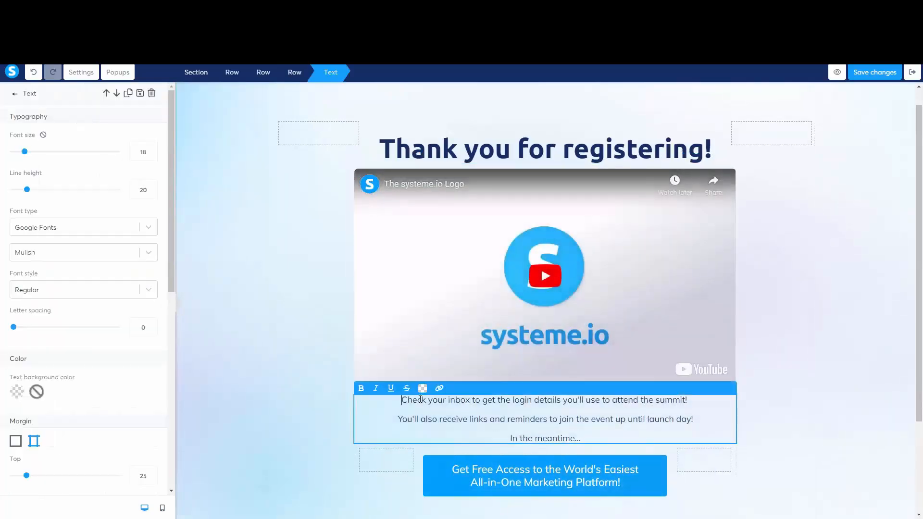
pyautogui.click(786, 442)
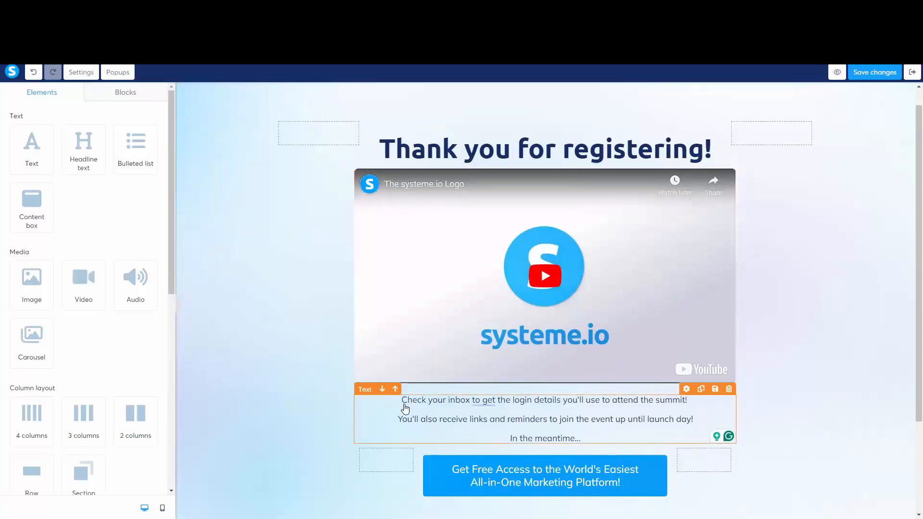
pyautogui.click(404, 404)
pyautogui.click(342, 403)
pyautogui.click(402, 399)
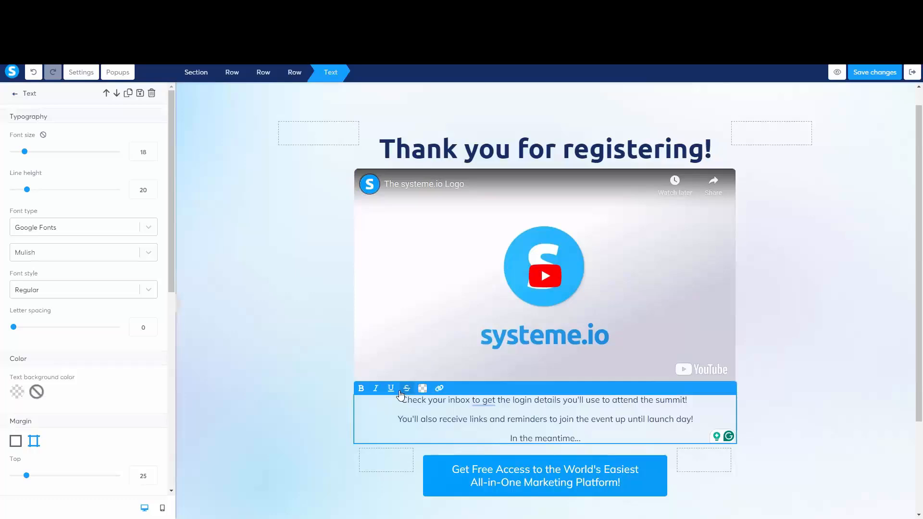
pyautogui.click(350, 408)
pyautogui.moveTo(551, 401); pyautogui.dragTo(538, 169)
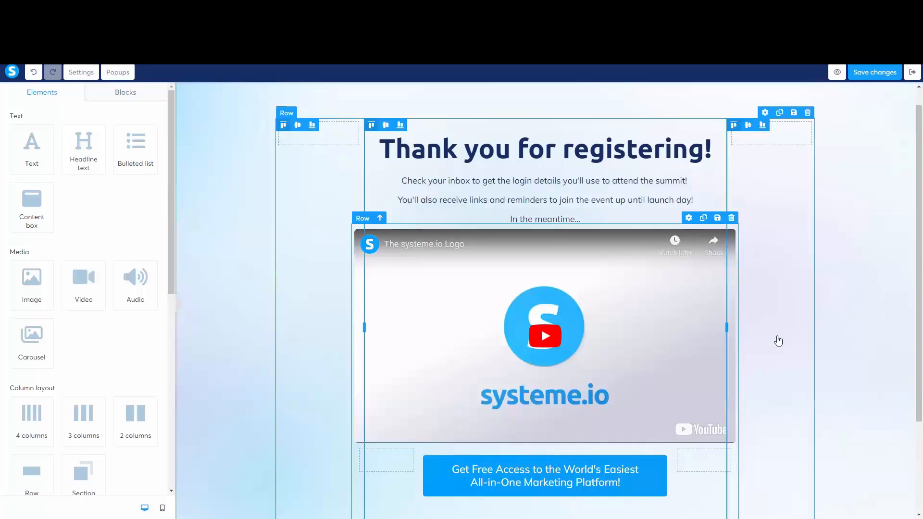
pyautogui.scroll(-5, 113, 292)
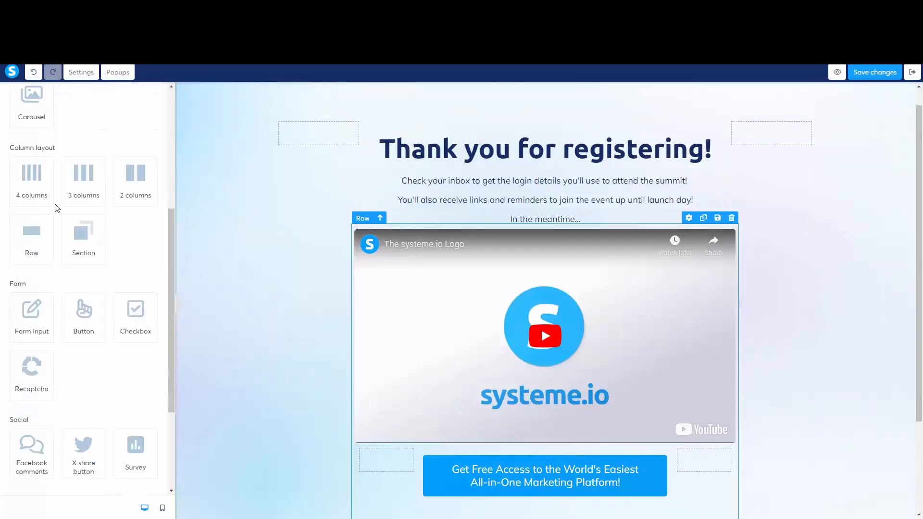
pyautogui.scroll(-3, 75, 426)
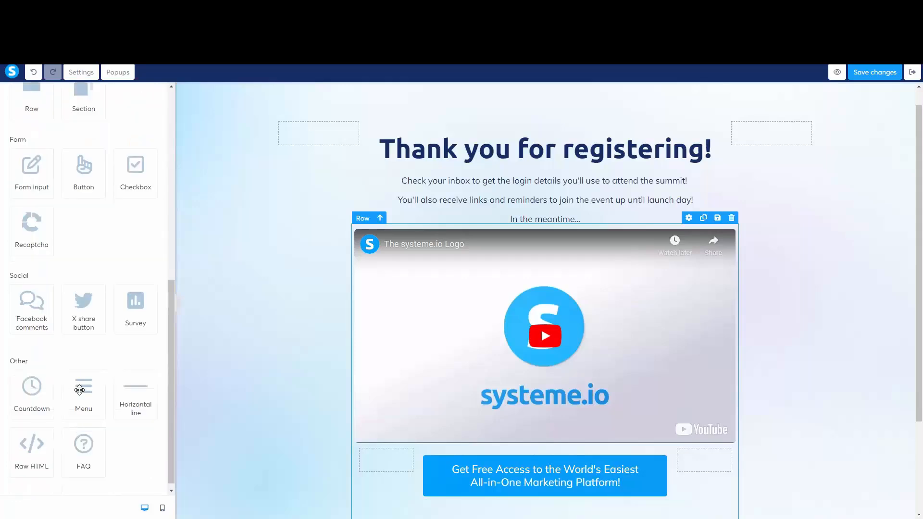
pyautogui.click(763, 356)
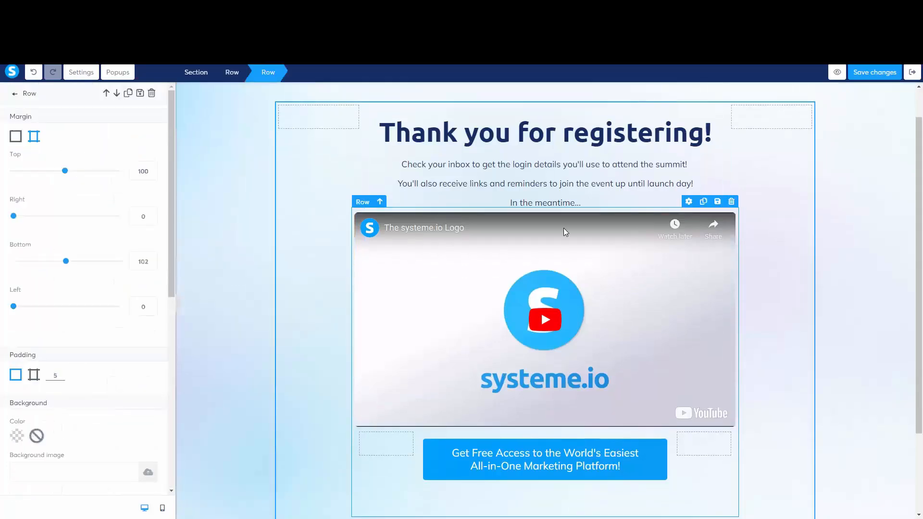
# Step: Make the "In the meantime..." line in the text block under the headline bold
pyautogui.click(531, 172)
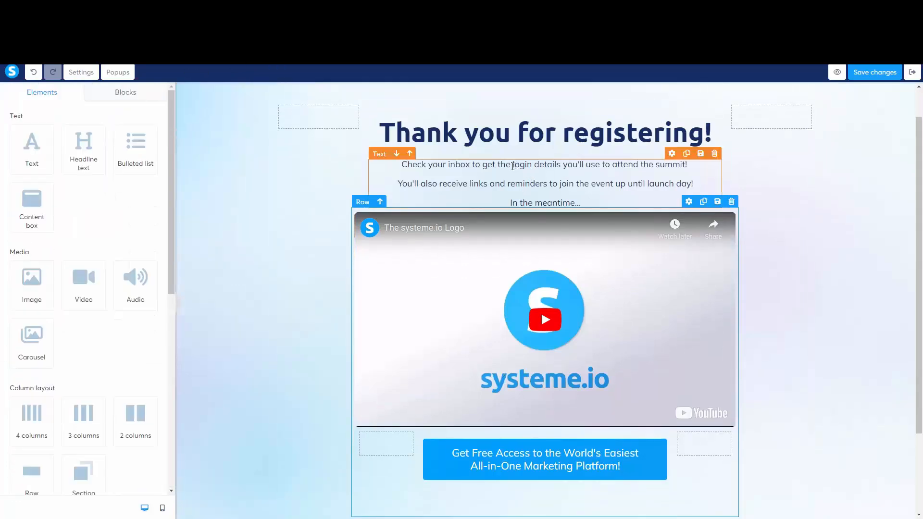
pyautogui.click(514, 168)
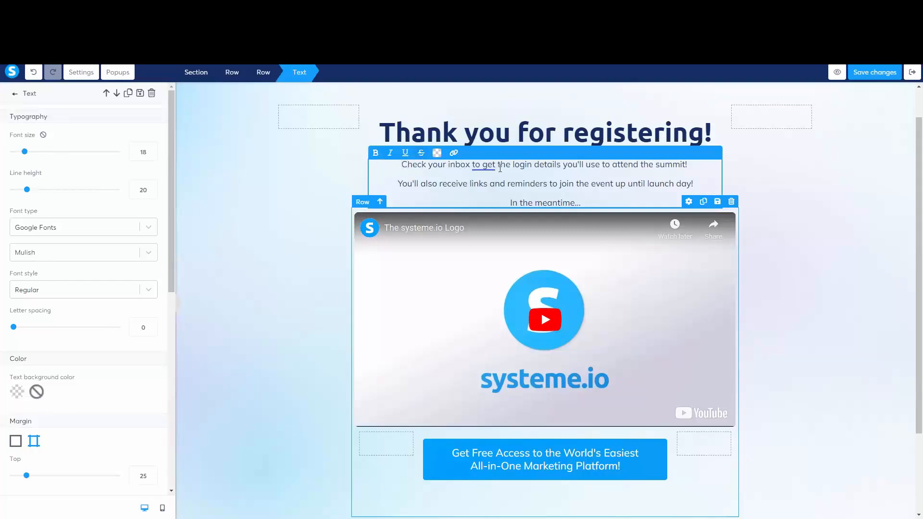
pyautogui.tripleClick(552, 204)
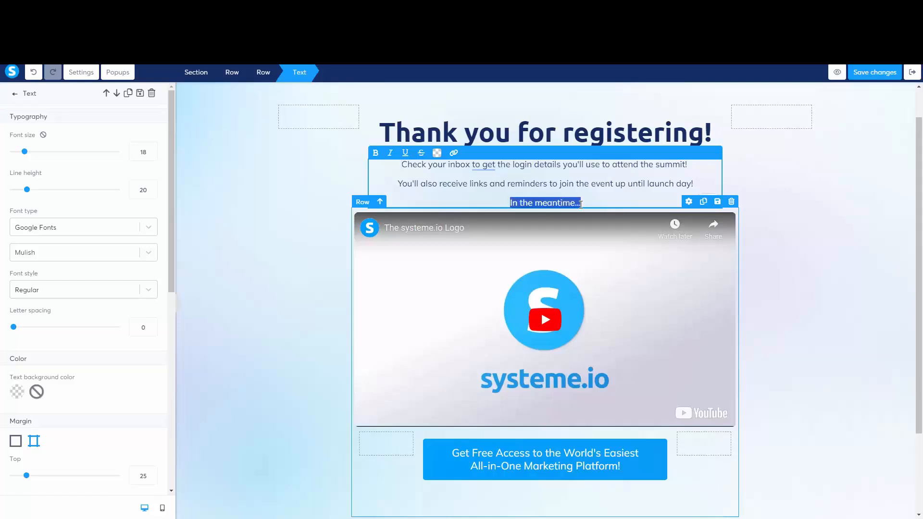
pyautogui.click(377, 152)
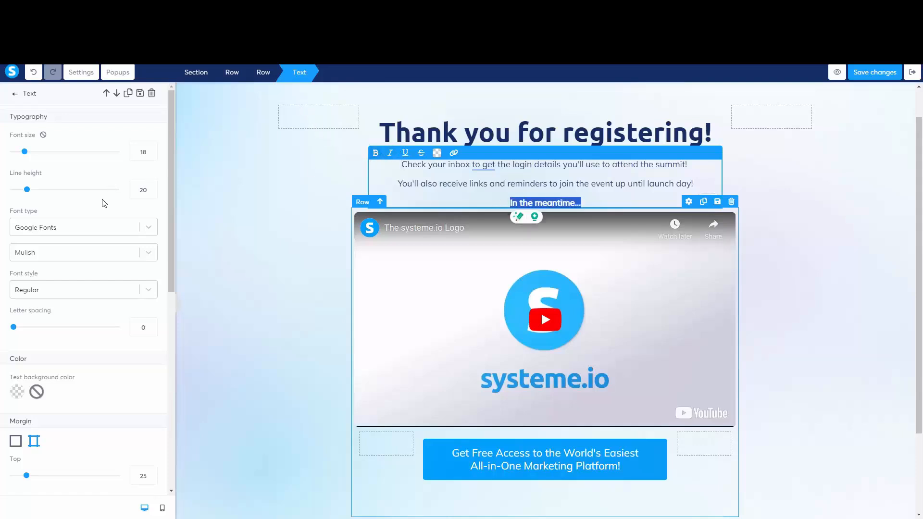
# Step: Examine the text block's font type choices, Google Fonts list, and margin and alignment settings
pyautogui.click(154, 231)
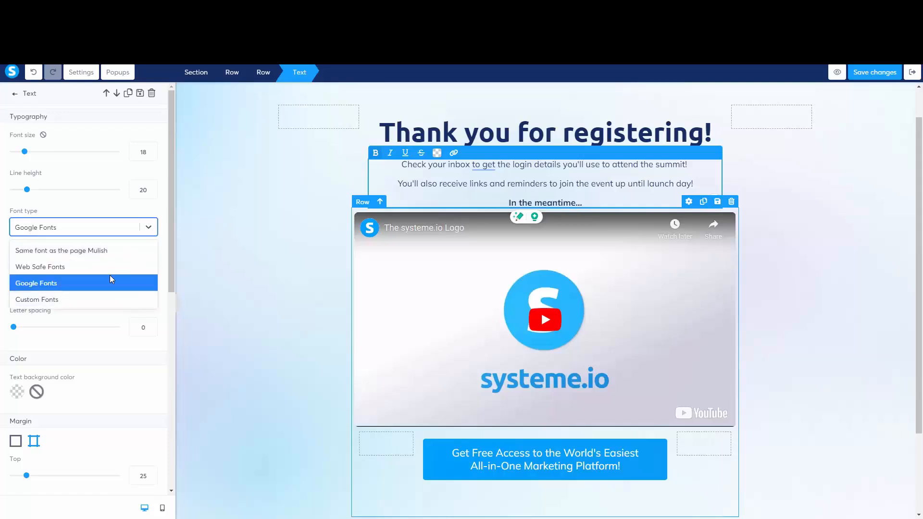
pyautogui.click(169, 249)
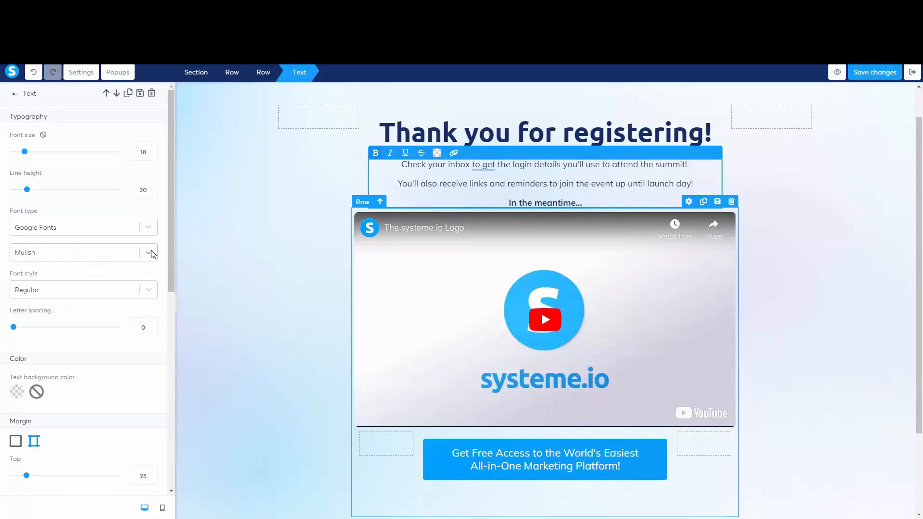
pyautogui.click(150, 251)
pyautogui.scroll(-3, 120, 304)
pyautogui.scroll(-5, 120, 301)
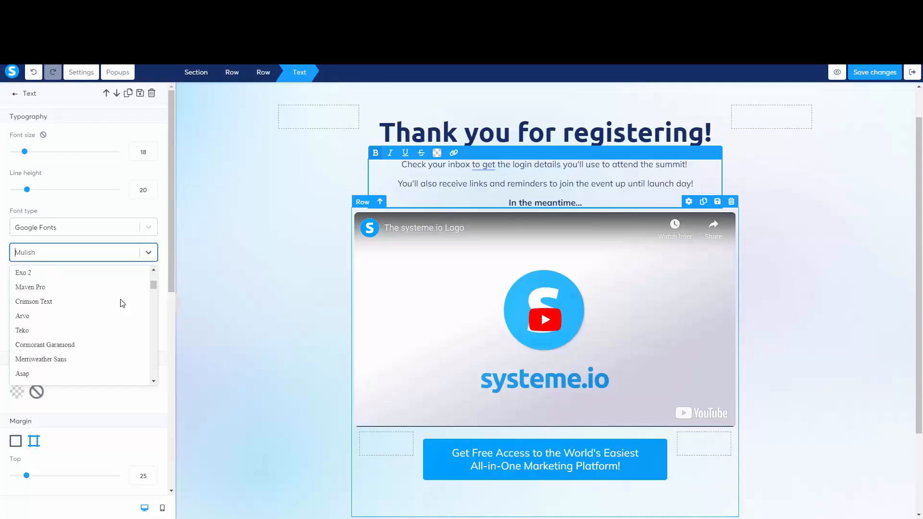
pyautogui.click(157, 207)
pyautogui.scroll(-10, 83, 345)
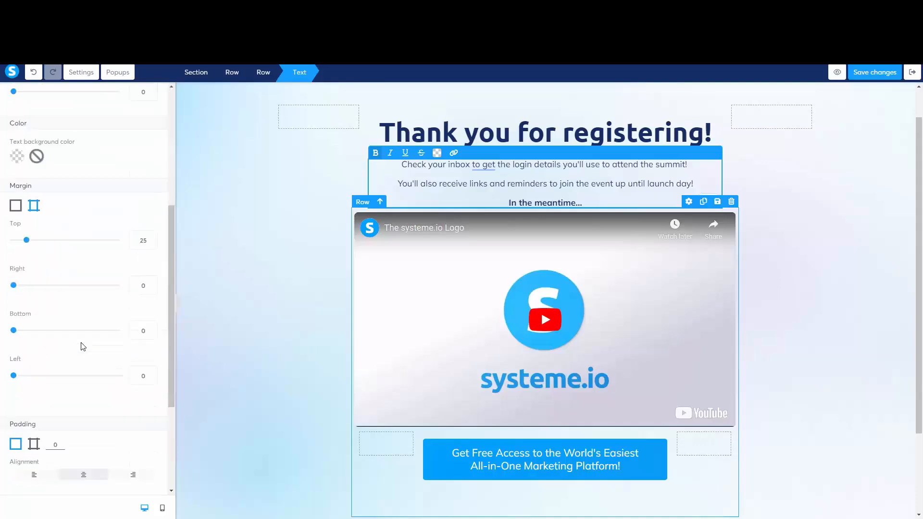
pyautogui.scroll(10, 72, 341)
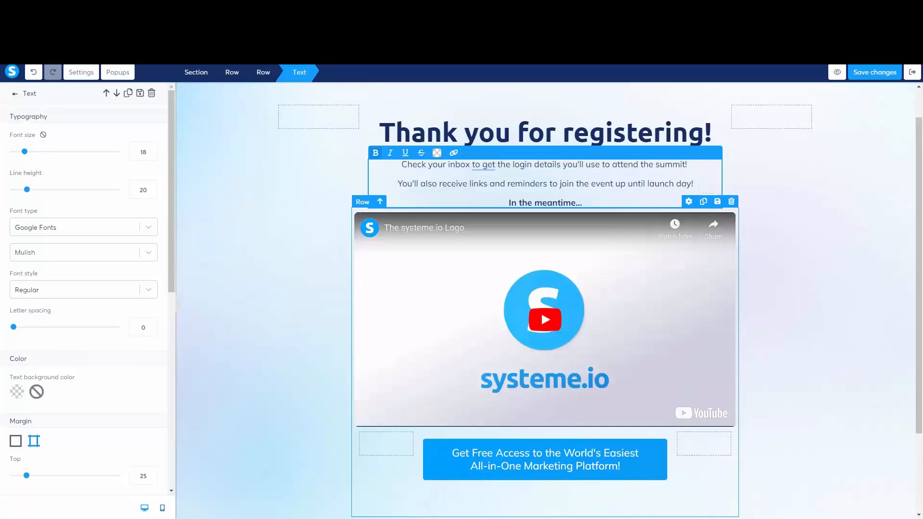
# Step: Switch to the mobile layout and check the thank-you page from the headline down to the call-to-action button
pyautogui.click(162, 508)
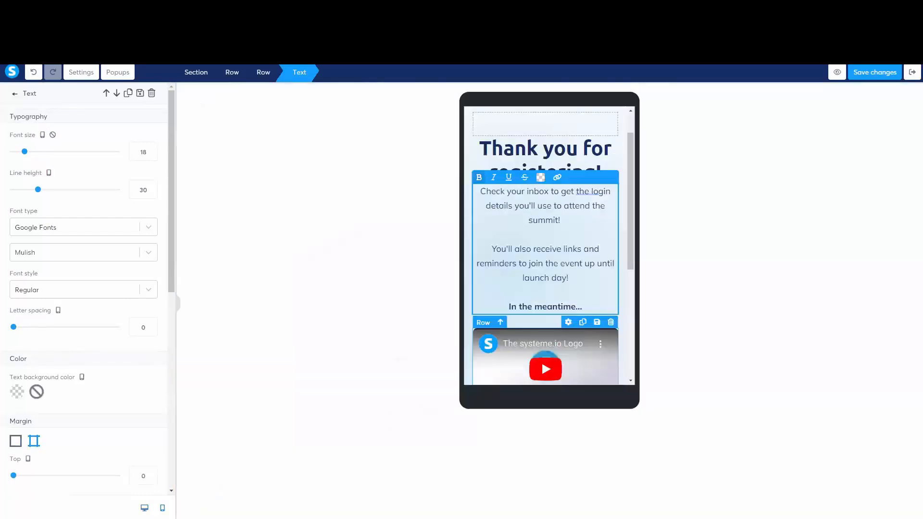
pyautogui.scroll(-5, 585, 244)
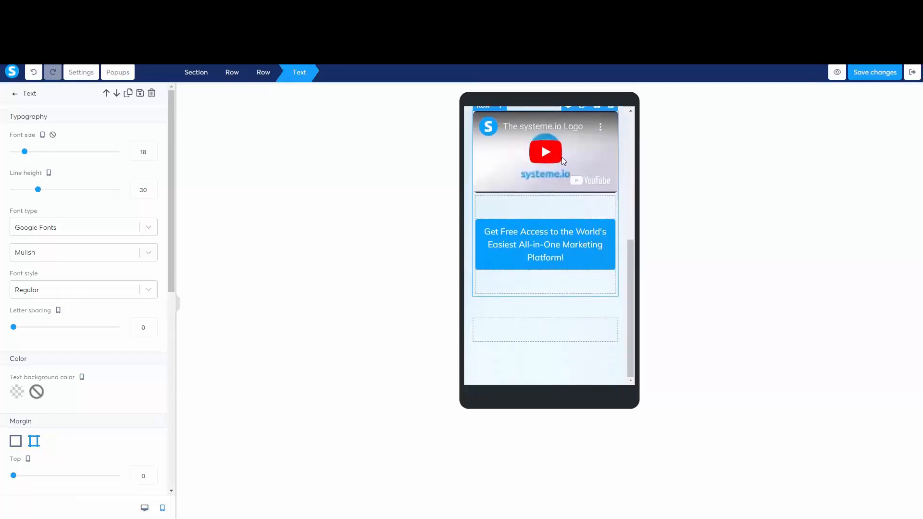
pyautogui.click(631, 119)
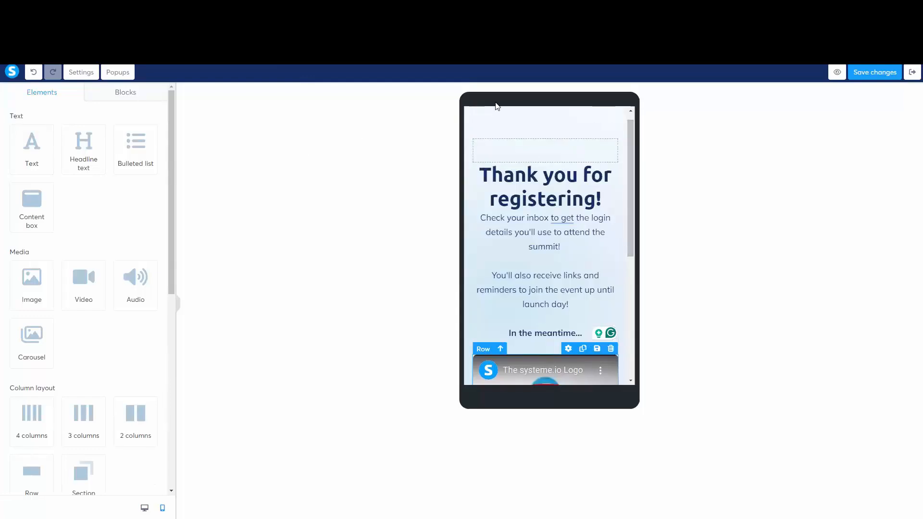
# Step: Save the changes to the thank-you page and exit the page editor
pyautogui.click(866, 72)
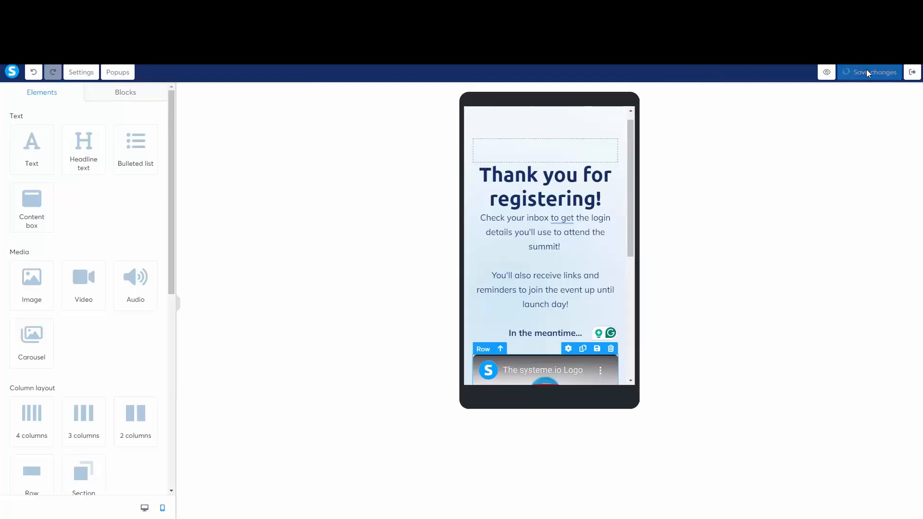
pyautogui.click(909, 77)
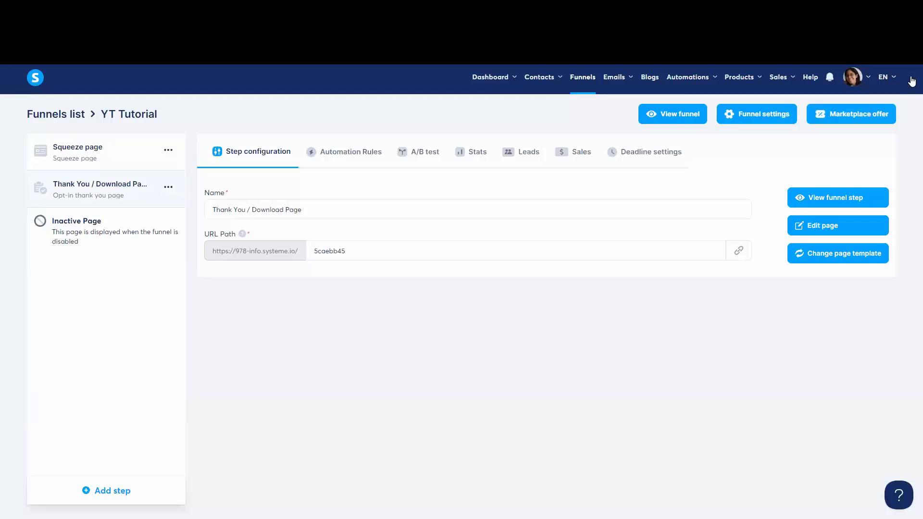
# Step: View the live page of the funnel's Squeeze page step, and return to its step configuration
pyautogui.click(144, 149)
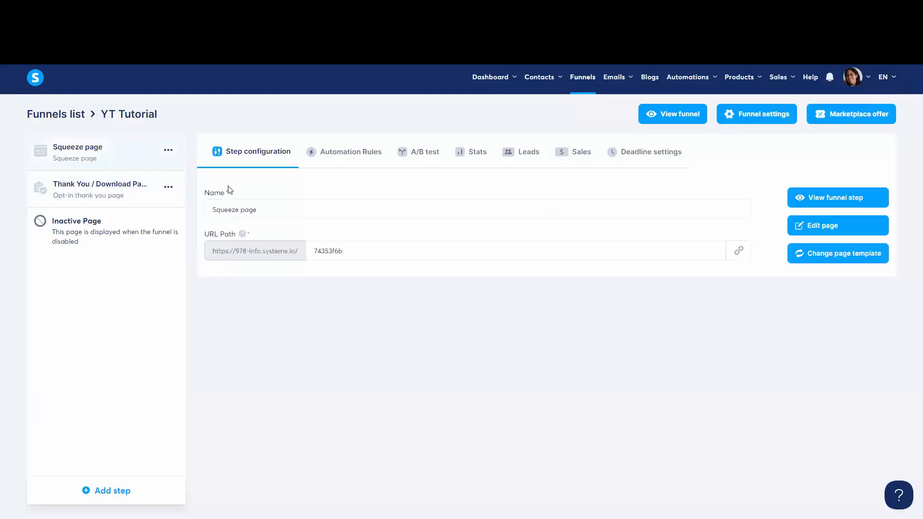
pyautogui.click(814, 199)
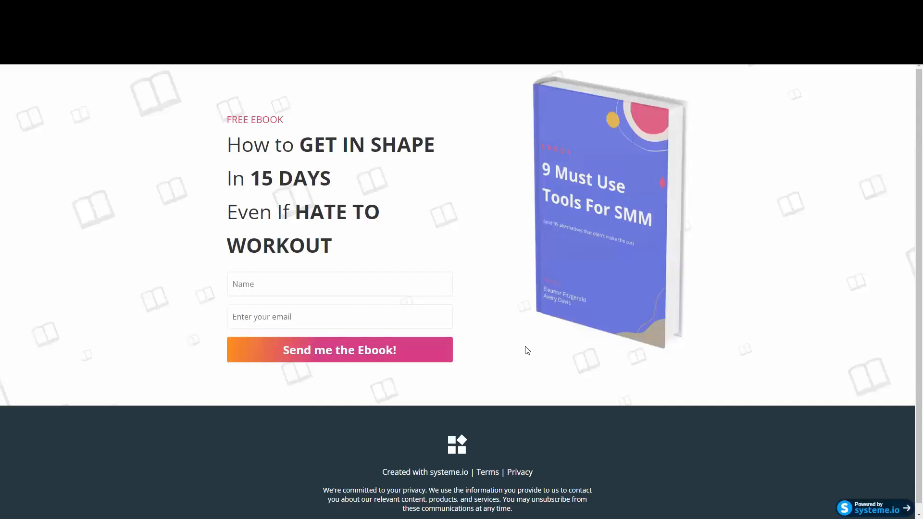
pyautogui.click(432, 7)
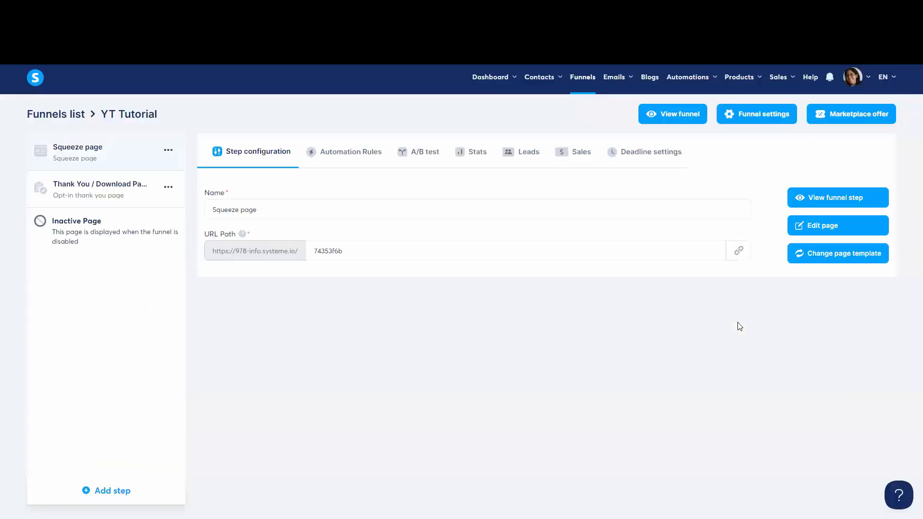